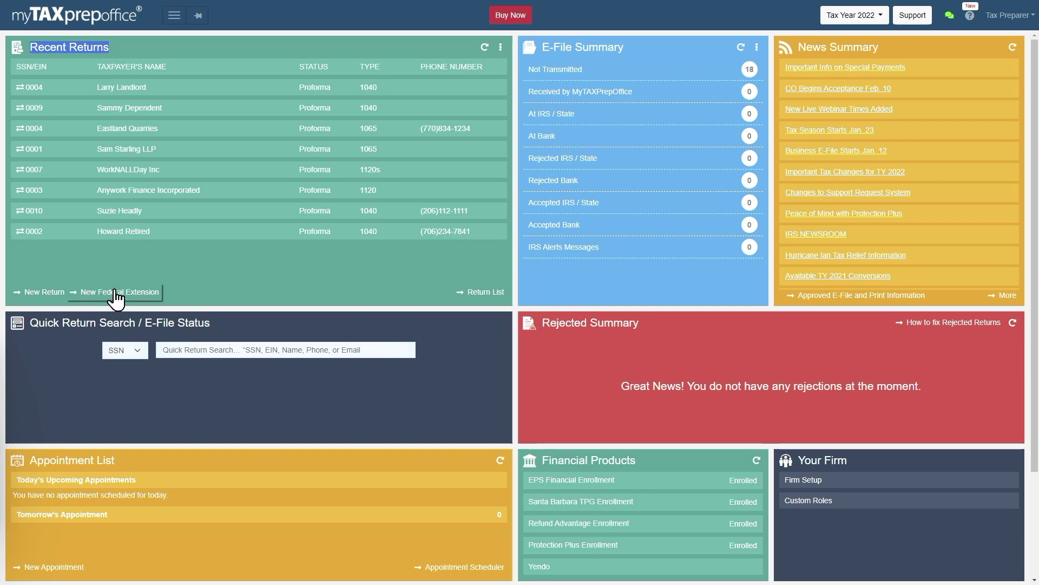
Step: Open the full return list and go on to the client list, keeping the side navigation pinned open
click(485, 296)
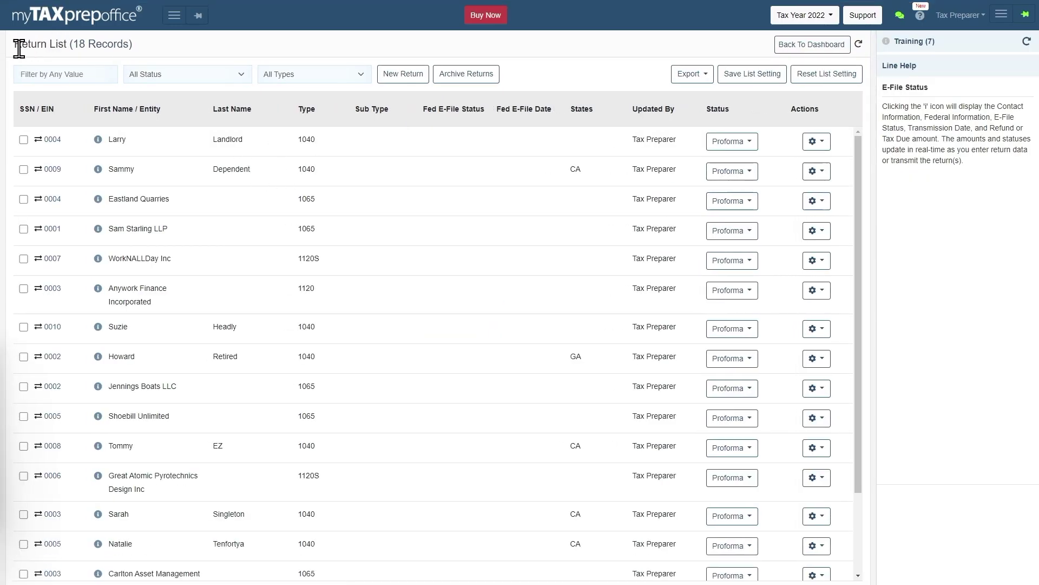
drag(13, 48, 67, 48)
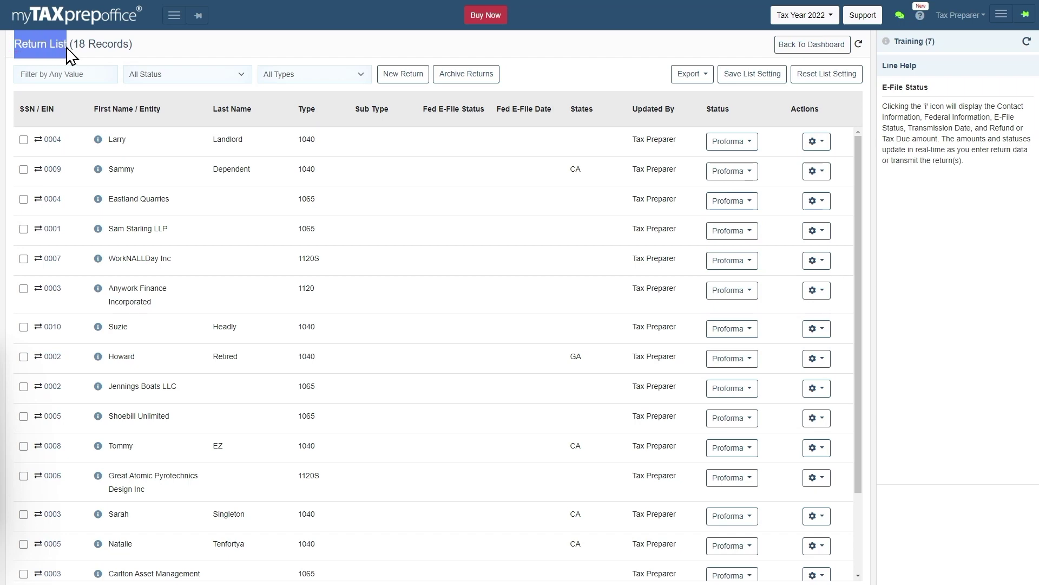
click(198, 22)
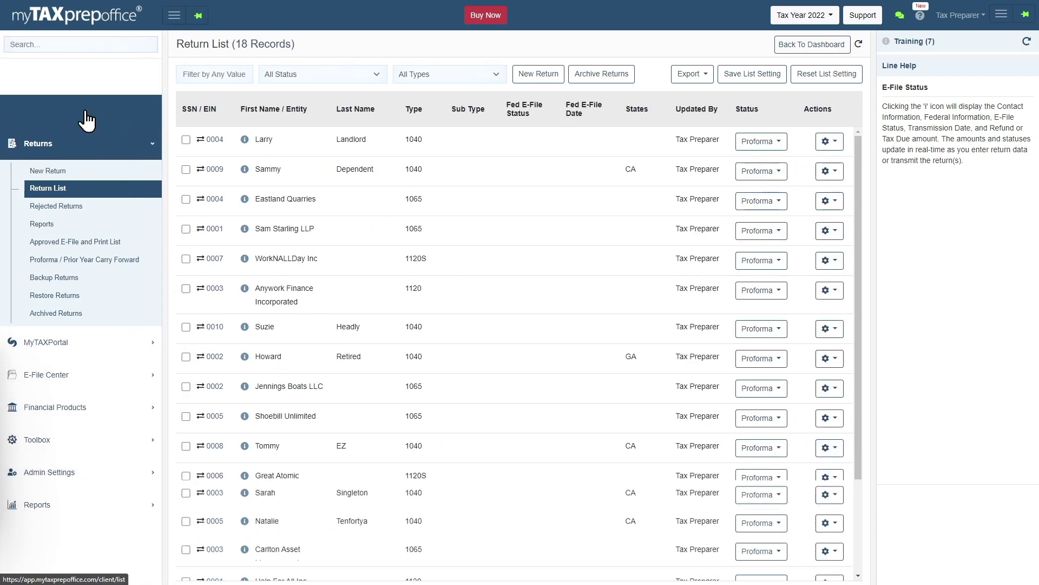
click(86, 118)
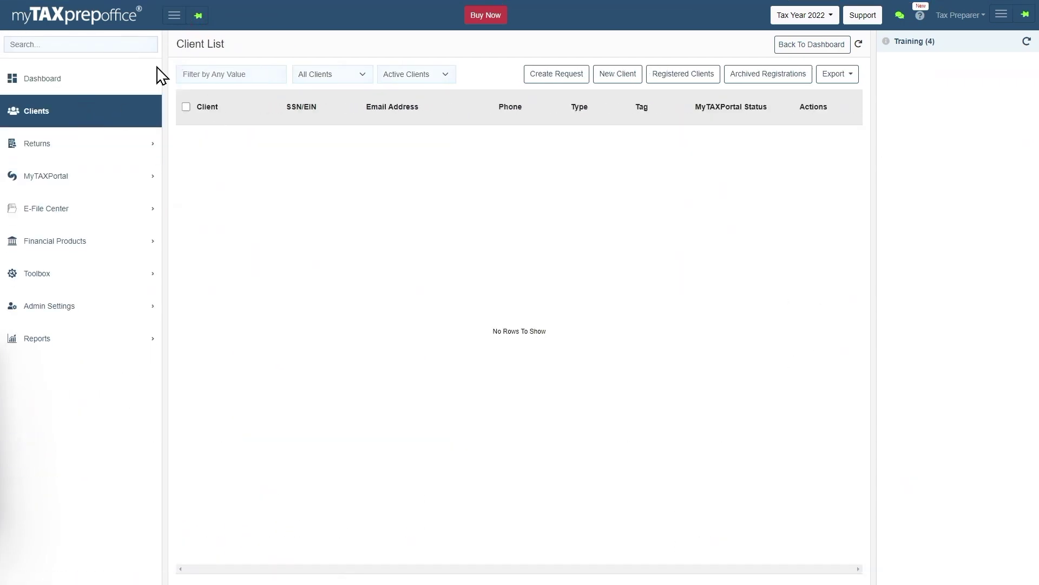
Step: Return to the dashboard with the side navigation unpinned and review the status categories of the E-File Summary
click(69, 28)
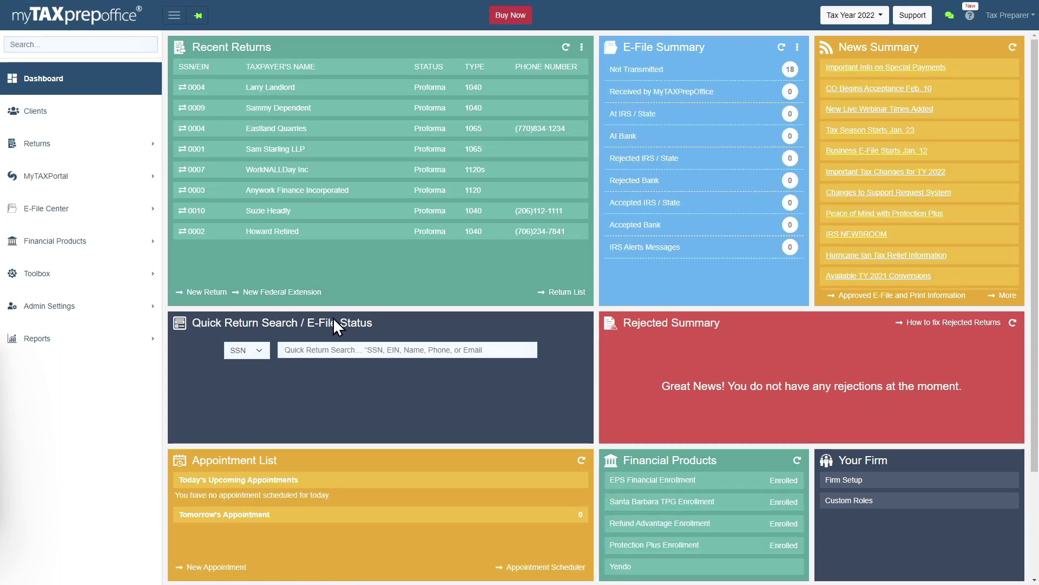
click(196, 23)
drag(626, 51, 545, 52)
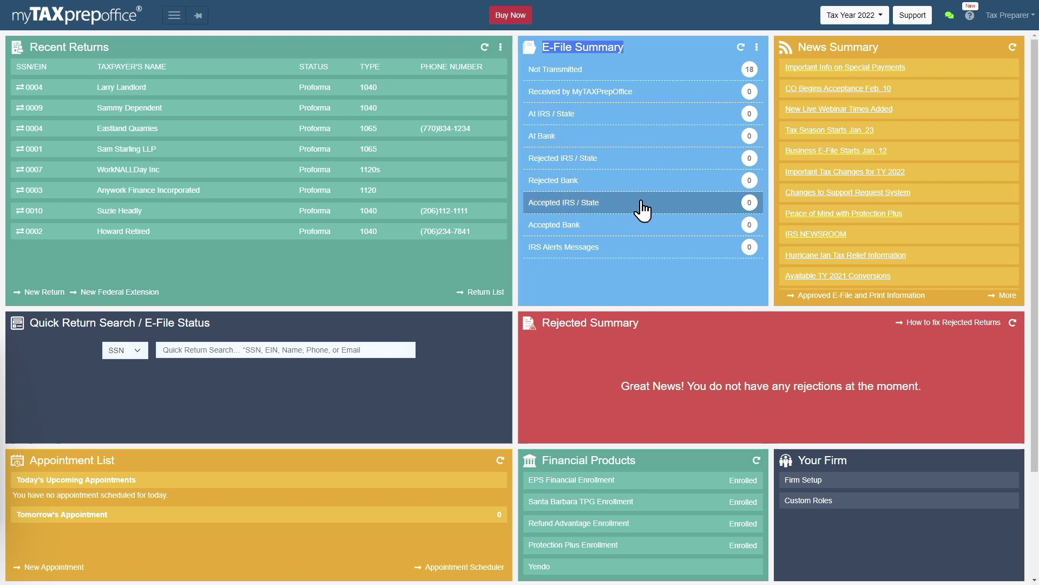
click(573, 143)
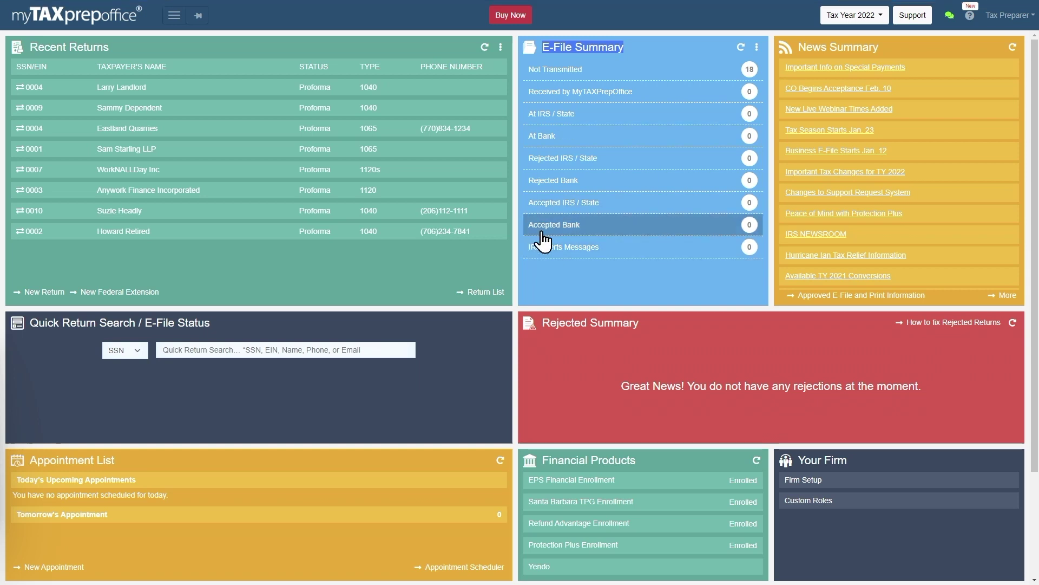
click(561, 184)
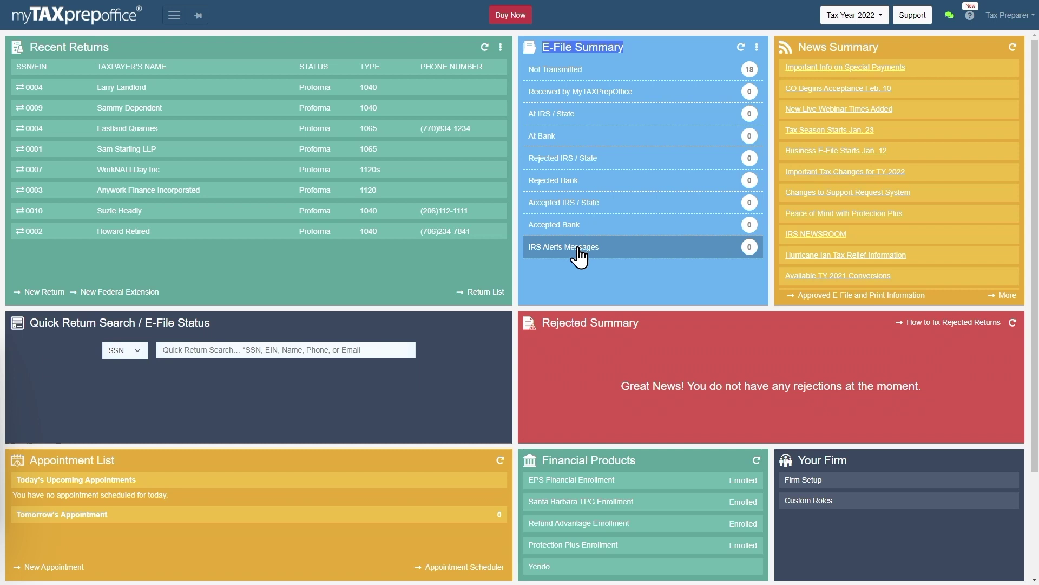
click(621, 270)
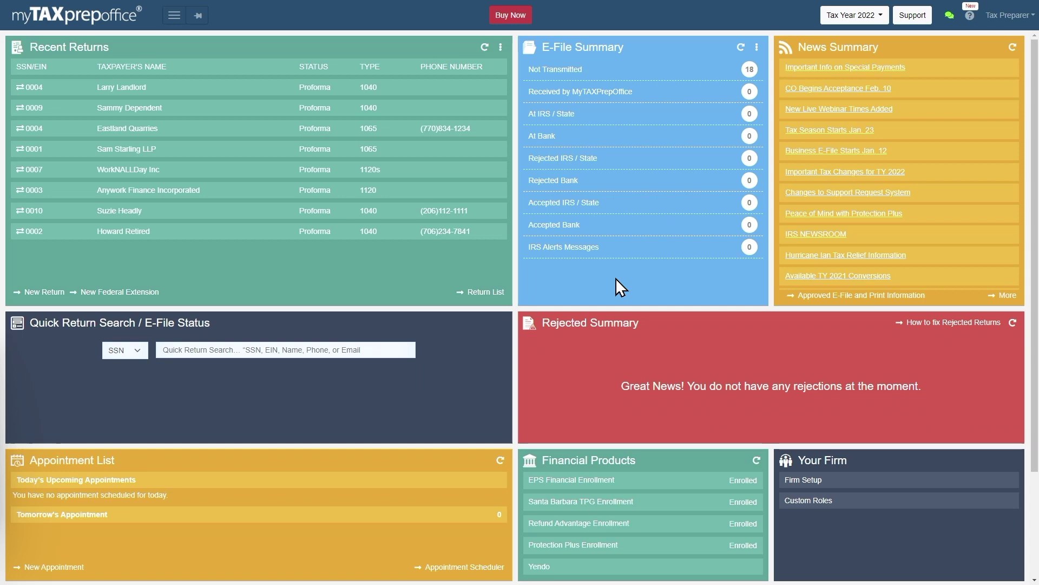
Step: Review the Rejected Summary and the News Summary on the dashboard
drag(659, 324, 544, 325)
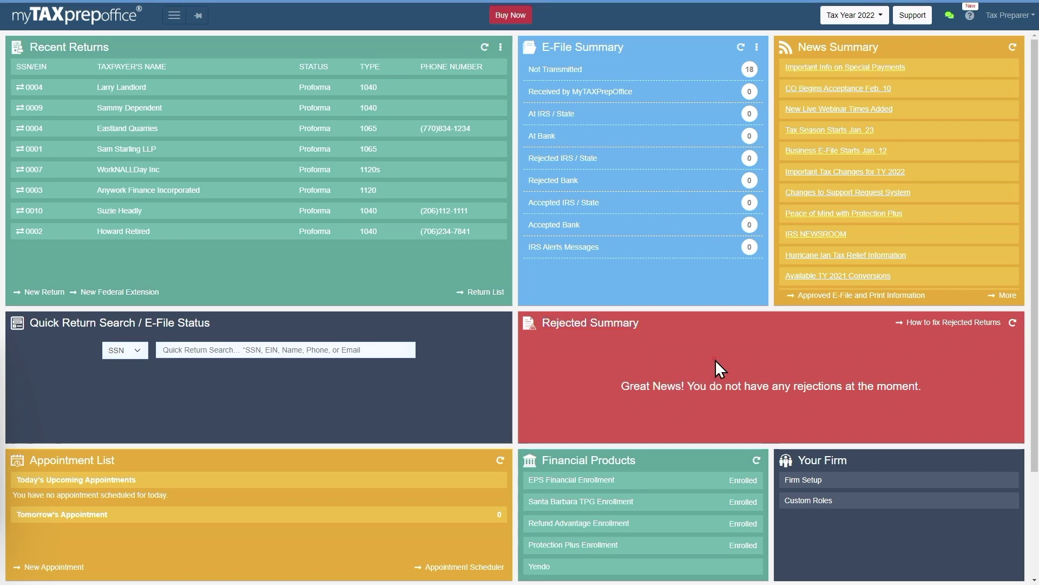
drag(895, 46, 805, 48)
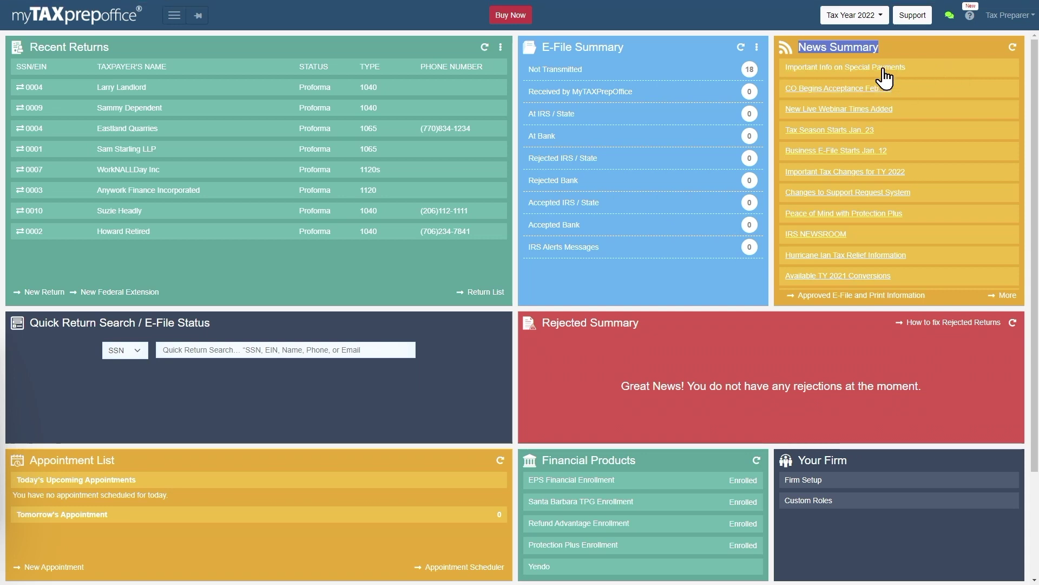
click(915, 50)
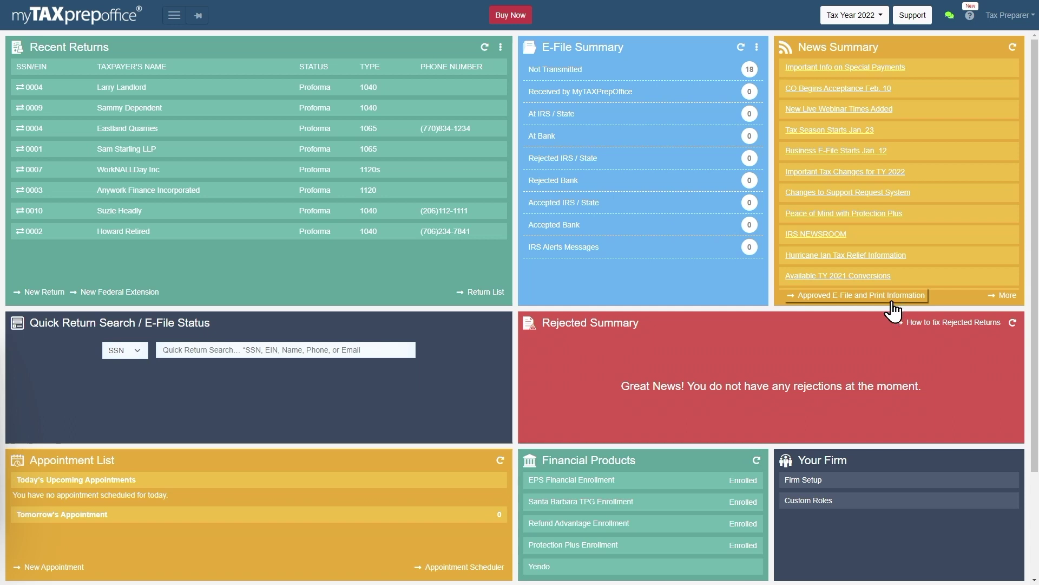
Step: Look up the approved e-file and print information for return type 1040 - Individual in state CA
click(818, 298)
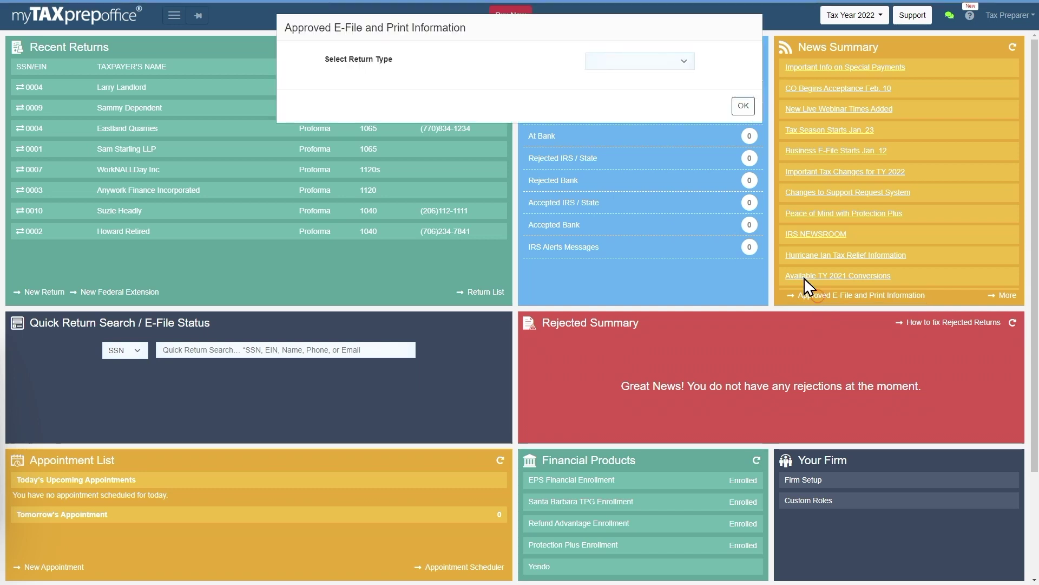
click(637, 62)
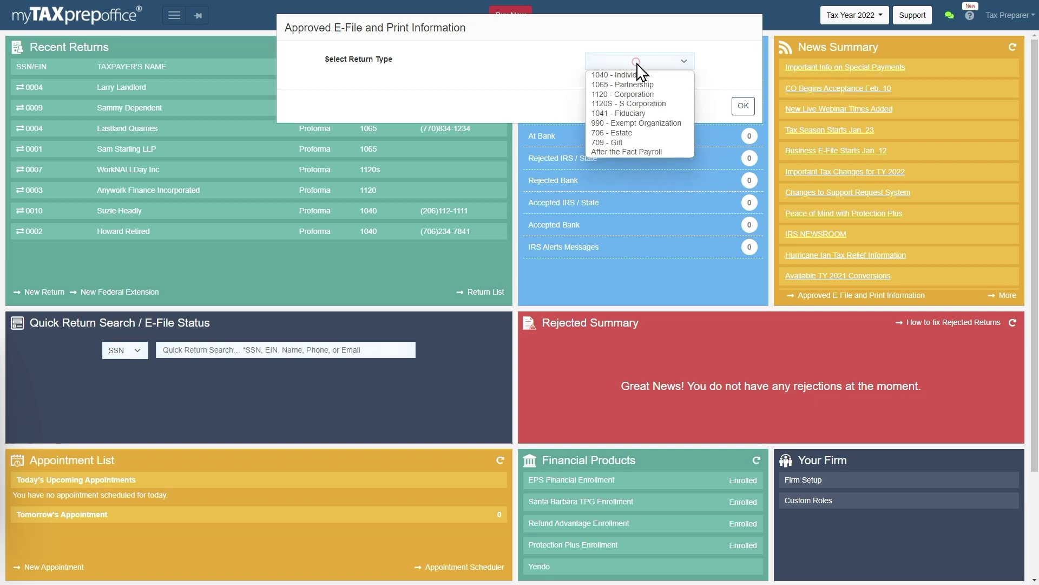
click(629, 75)
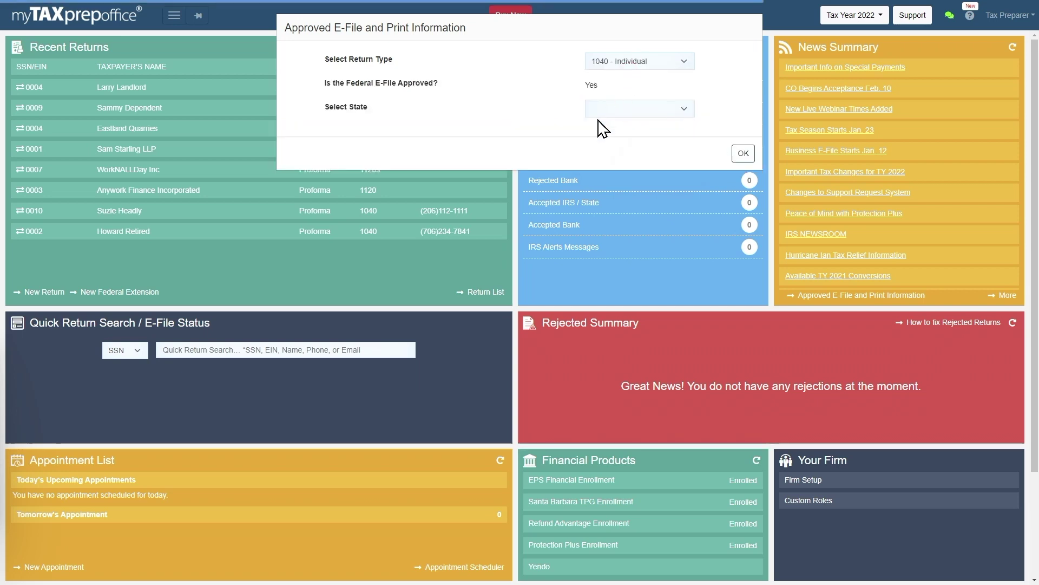
drag(320, 58, 403, 65)
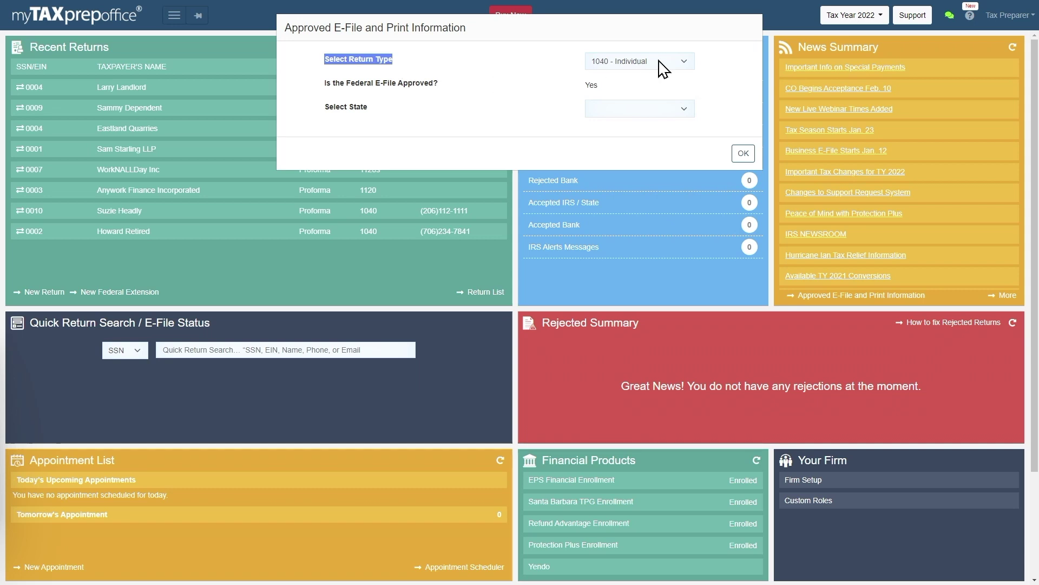
drag(330, 107, 368, 110)
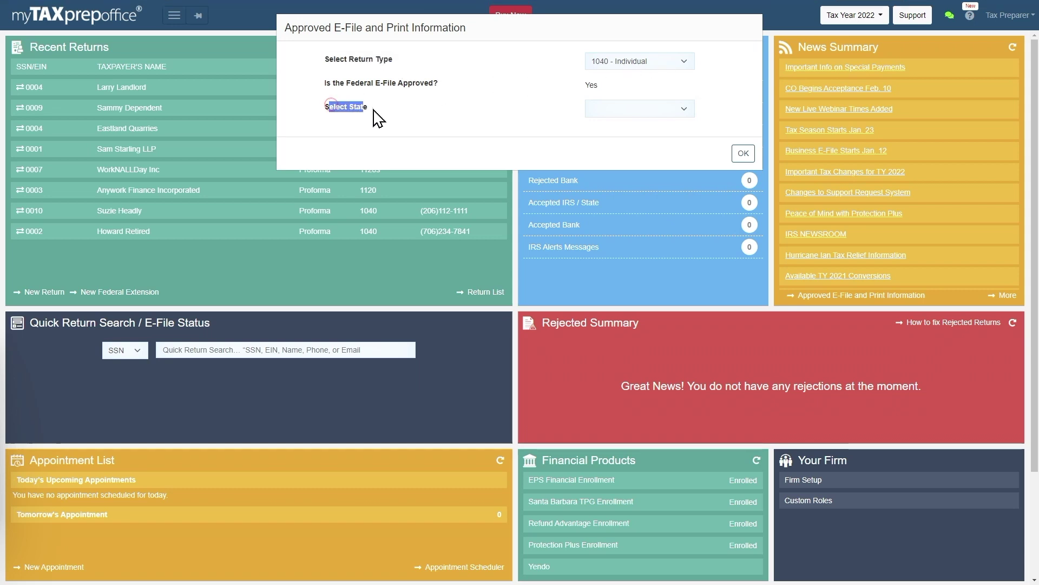
click(616, 104)
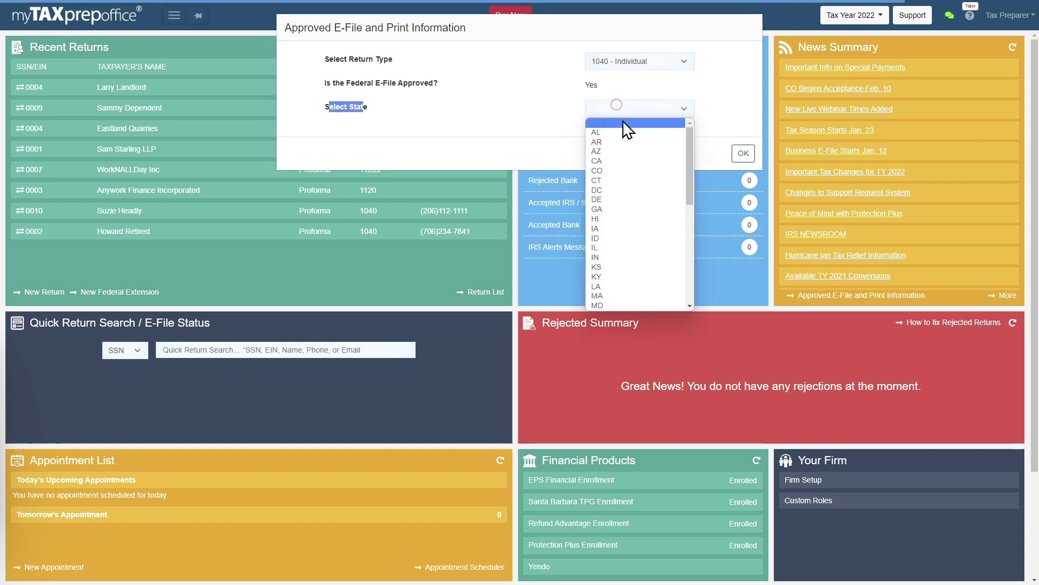
click(617, 161)
Step: Review the state e-file, stand-alone and paper filing approval answers, and close the approval information
drag(339, 130, 426, 133)
drag(584, 132, 604, 137)
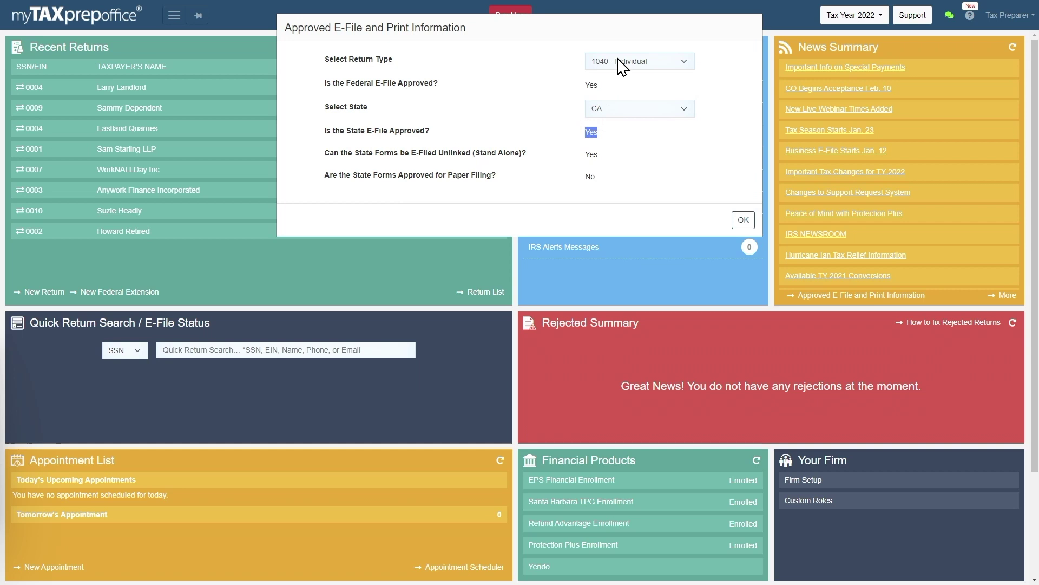
drag(325, 154, 530, 163)
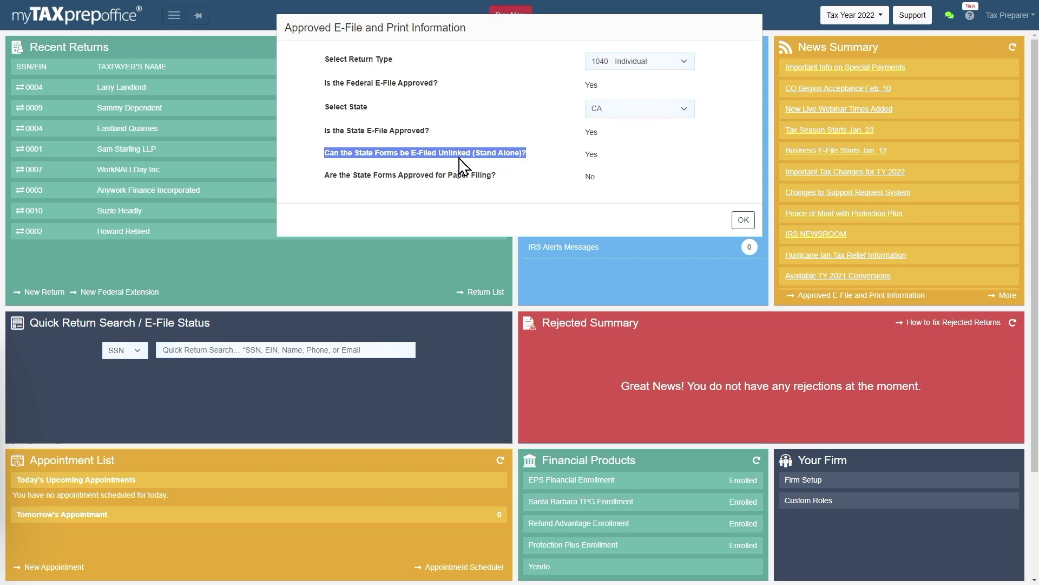
drag(347, 175, 494, 191)
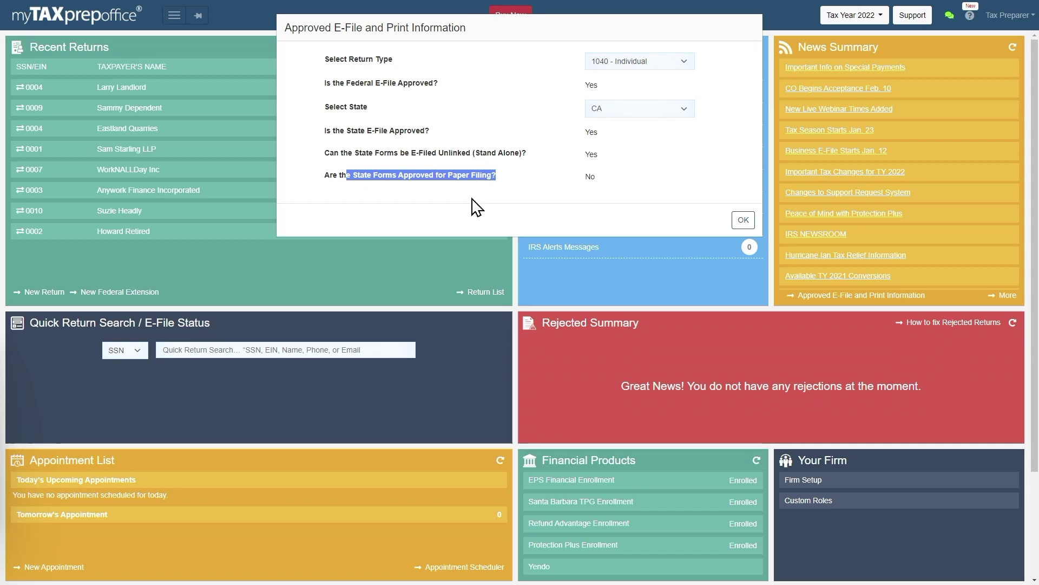
click(736, 226)
Step: Set the quick return search to Name, search for "la" and open the first matching taxpayer's return summary
drag(214, 324, 50, 323)
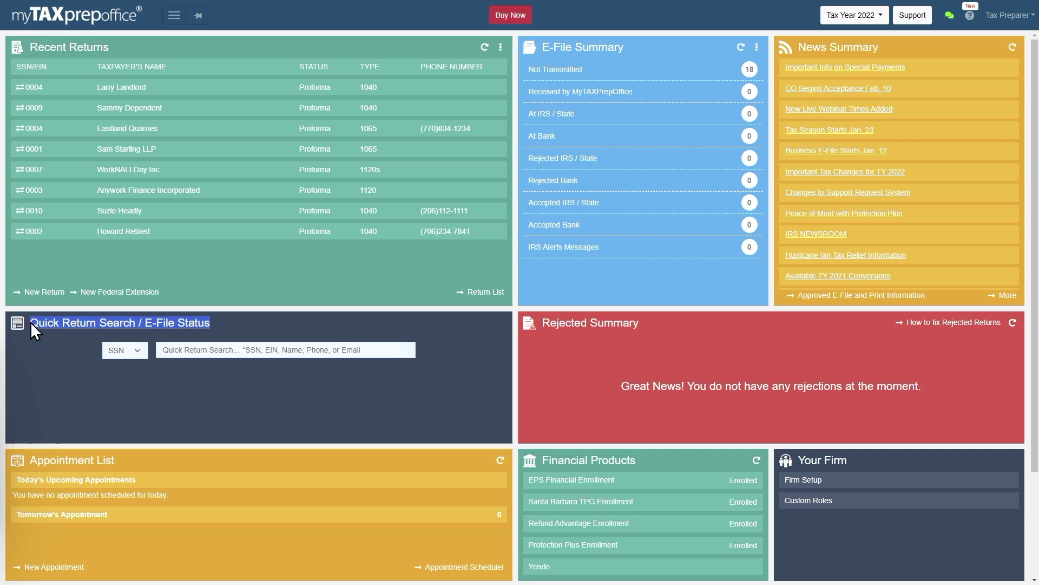
scroll(32, 325, down, 1)
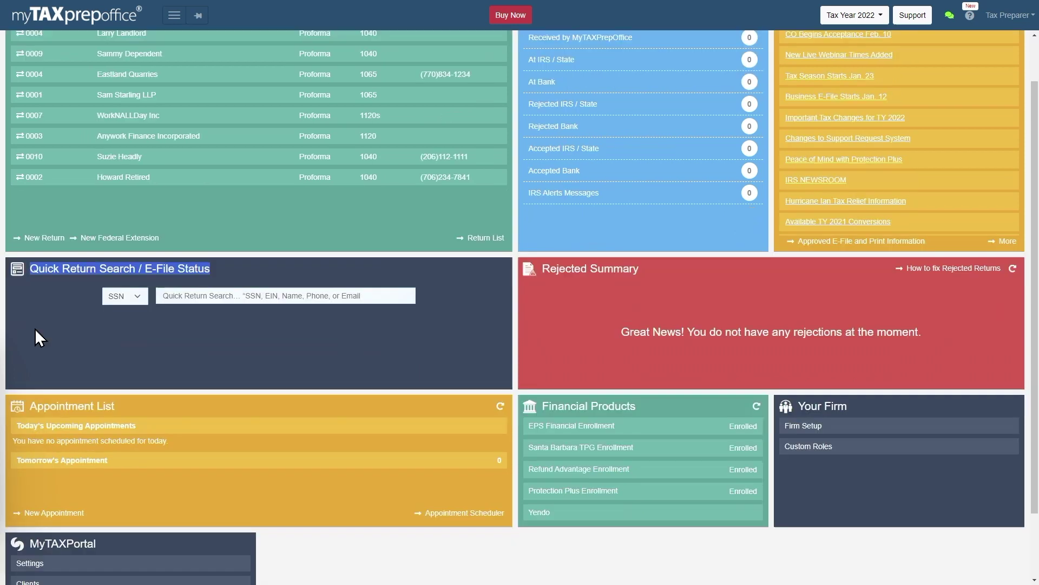
click(185, 302)
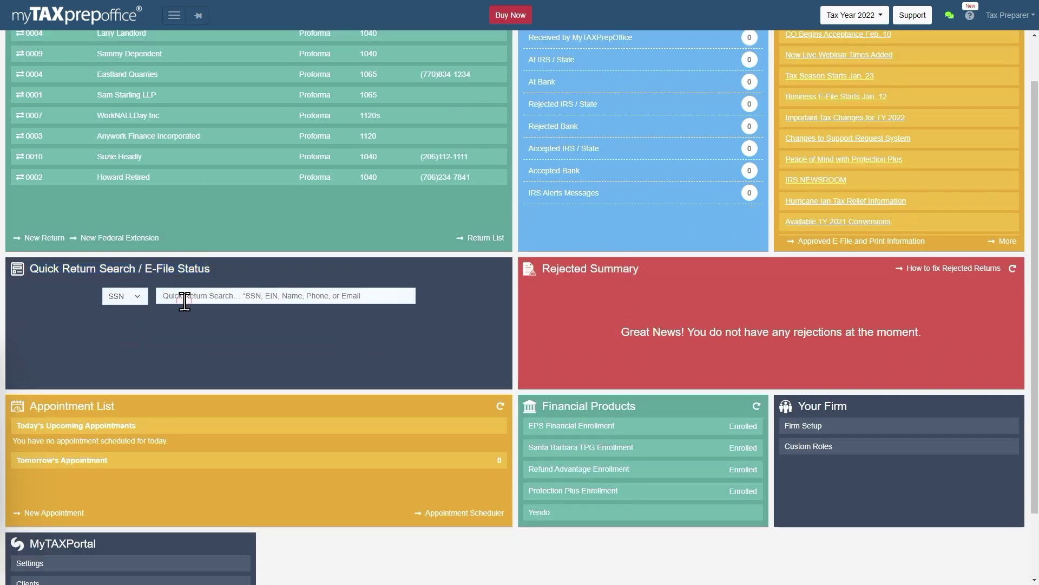
click(139, 301)
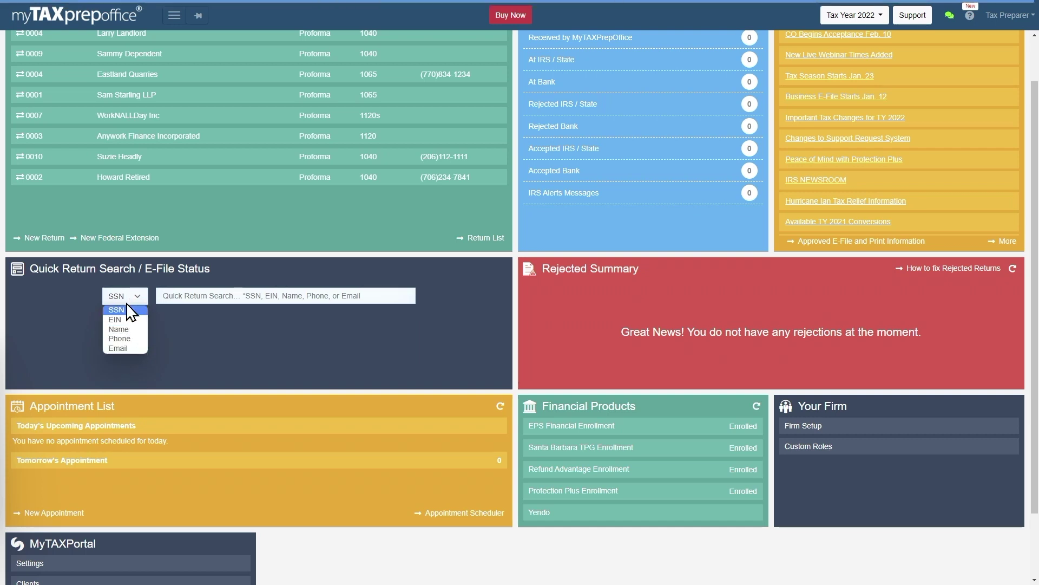
click(177, 299)
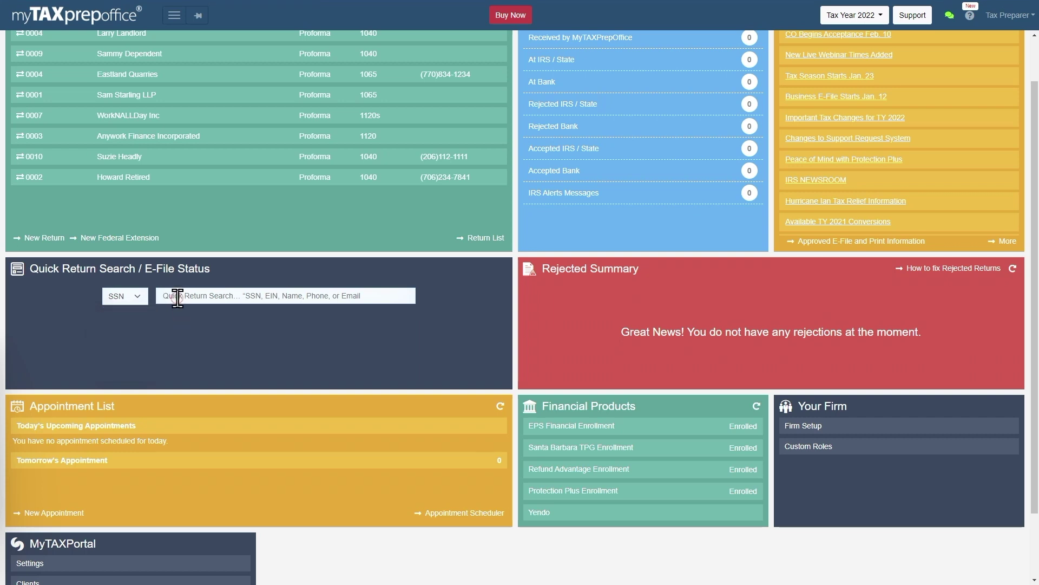
click(138, 297)
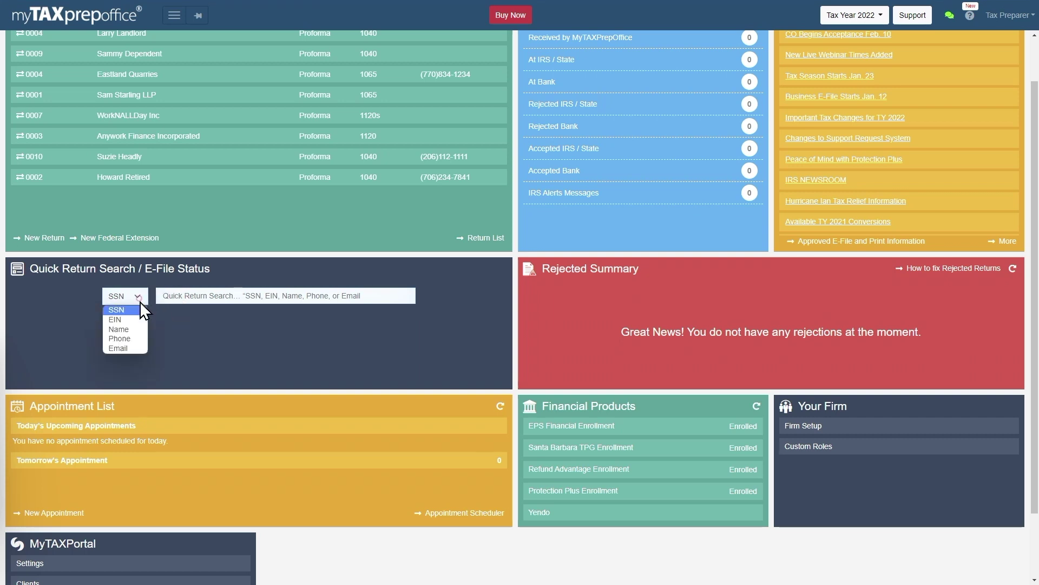
click(128, 330)
text(la)
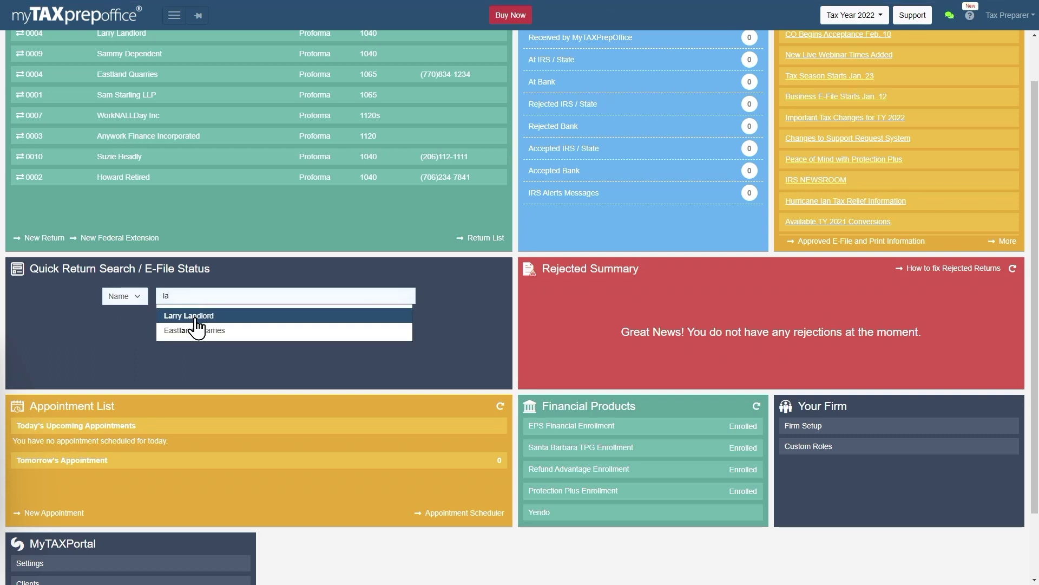
click(196, 319)
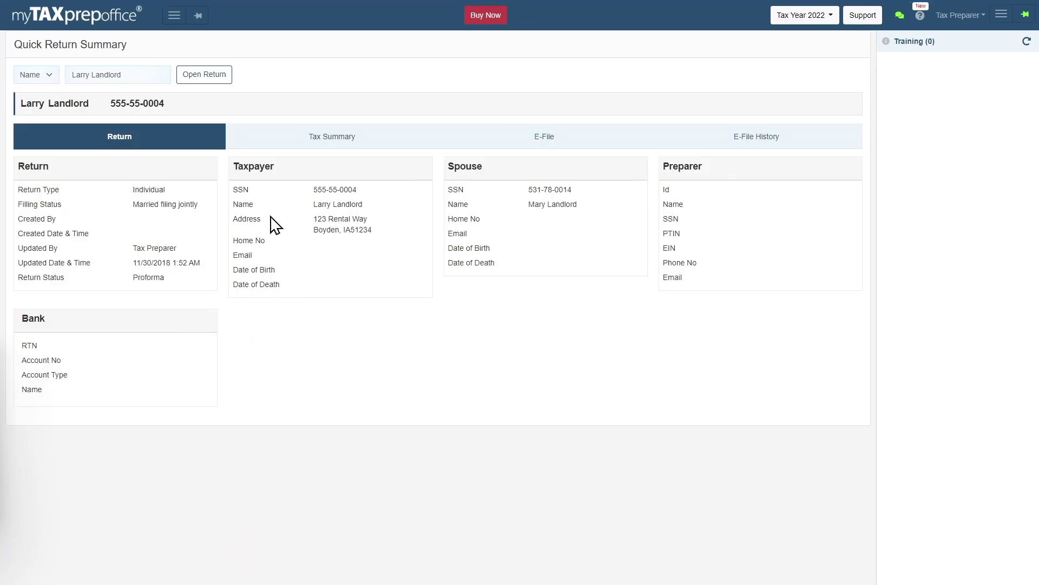
Step: Review the taxpayer's Return, Tax Summary, E-File and E-File History details, and return to the dashboard
click(260, 146)
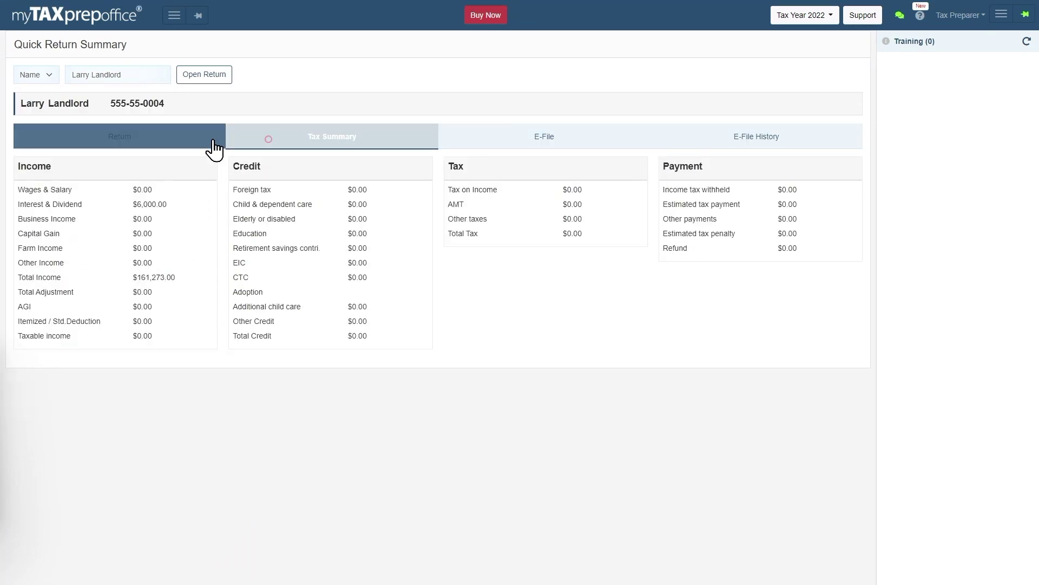
click(193, 142)
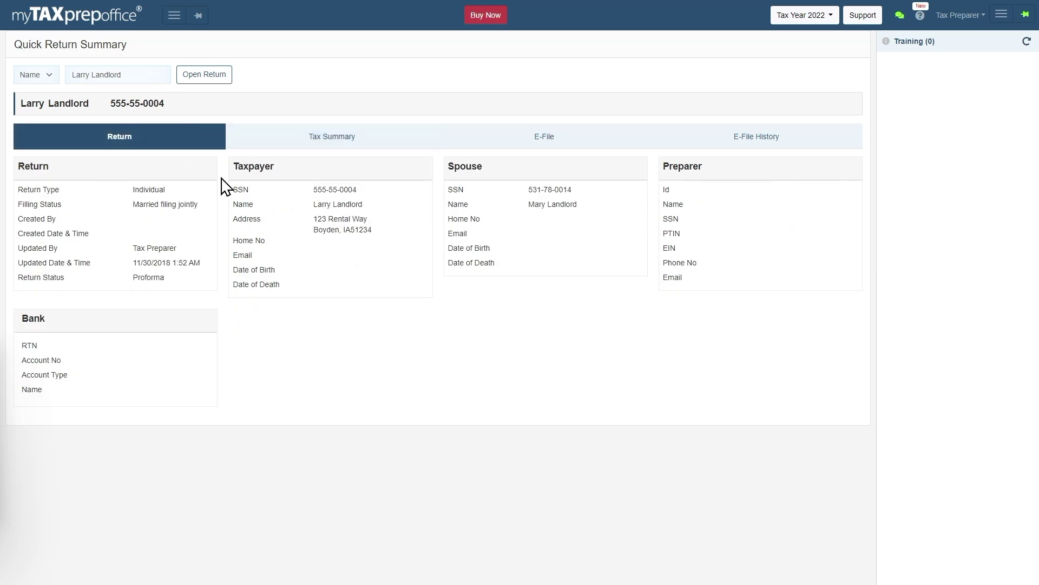
click(323, 140)
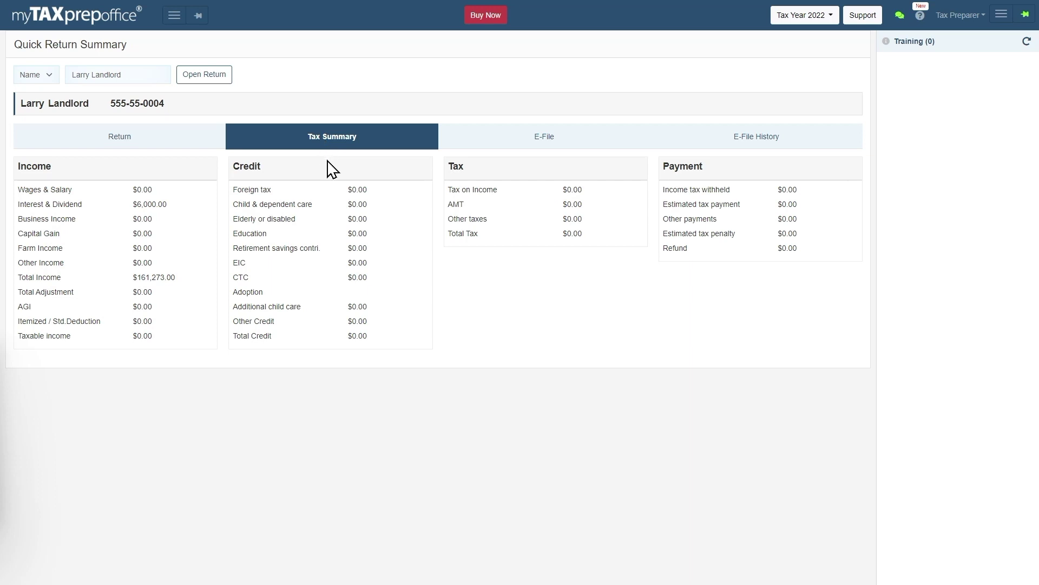
click(569, 143)
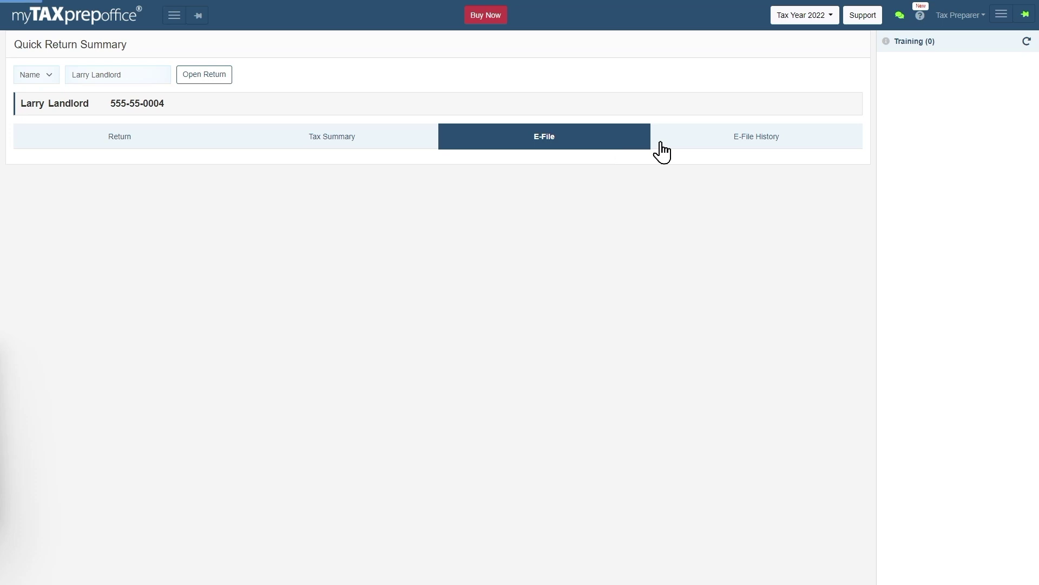
click(693, 147)
click(604, 145)
click(676, 144)
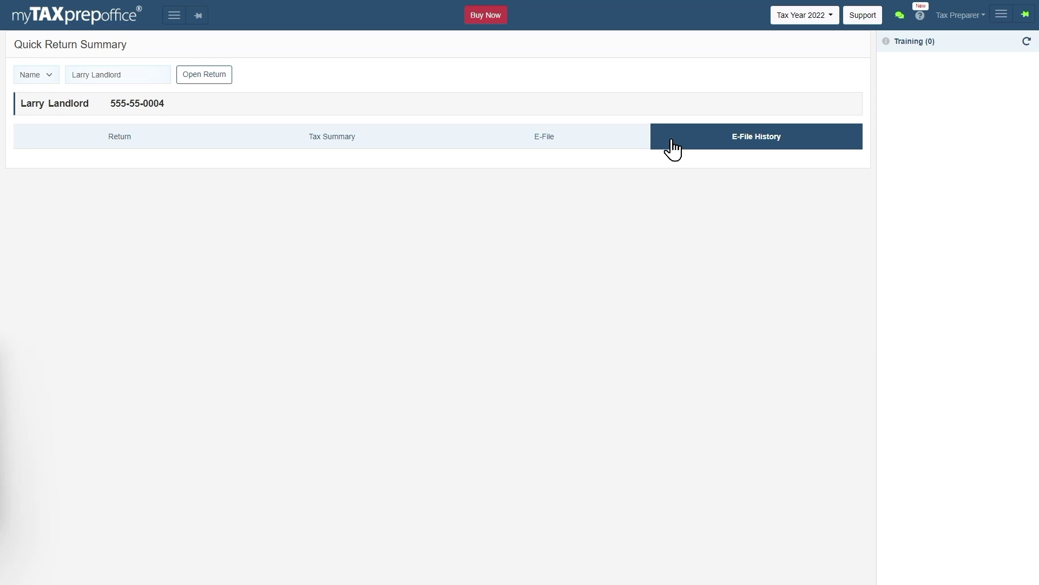
click(99, 23)
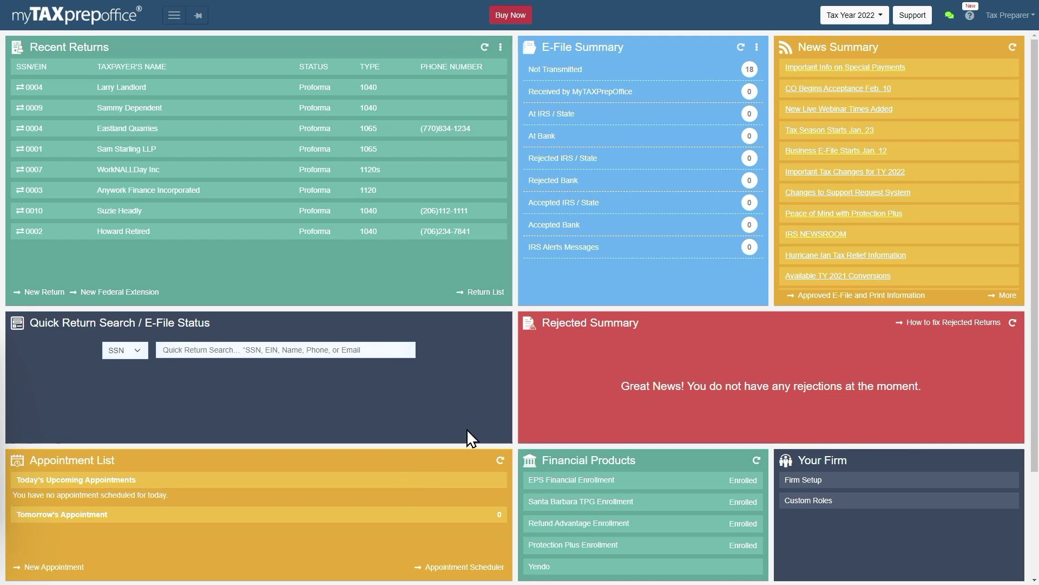
Step: Find the Appointment List on the dashboard and open the Appointment Scheduler
scroll(433, 401, down, 1)
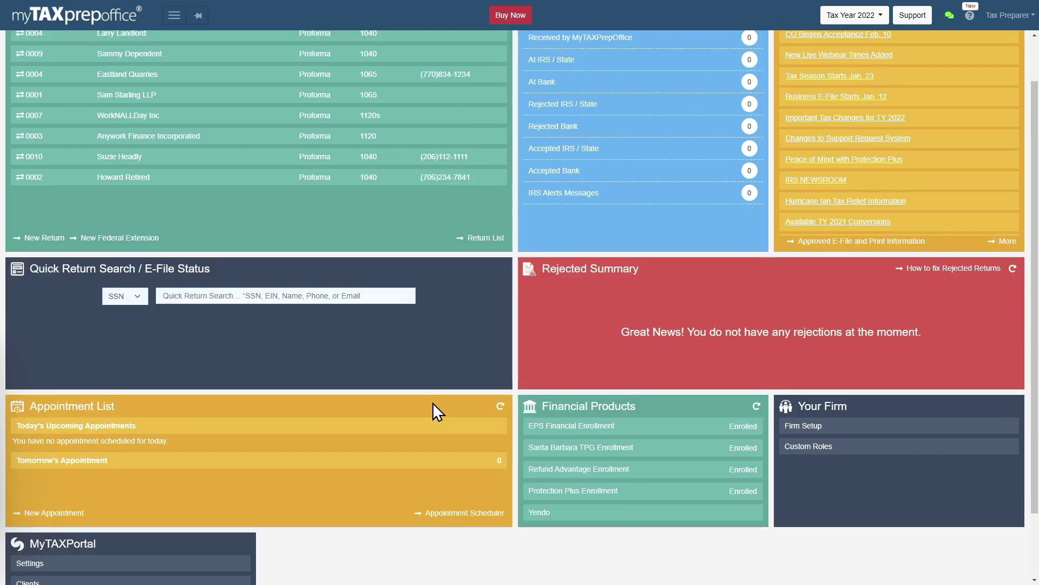
scroll(433, 402, down, 1)
drag(120, 353, 26, 354)
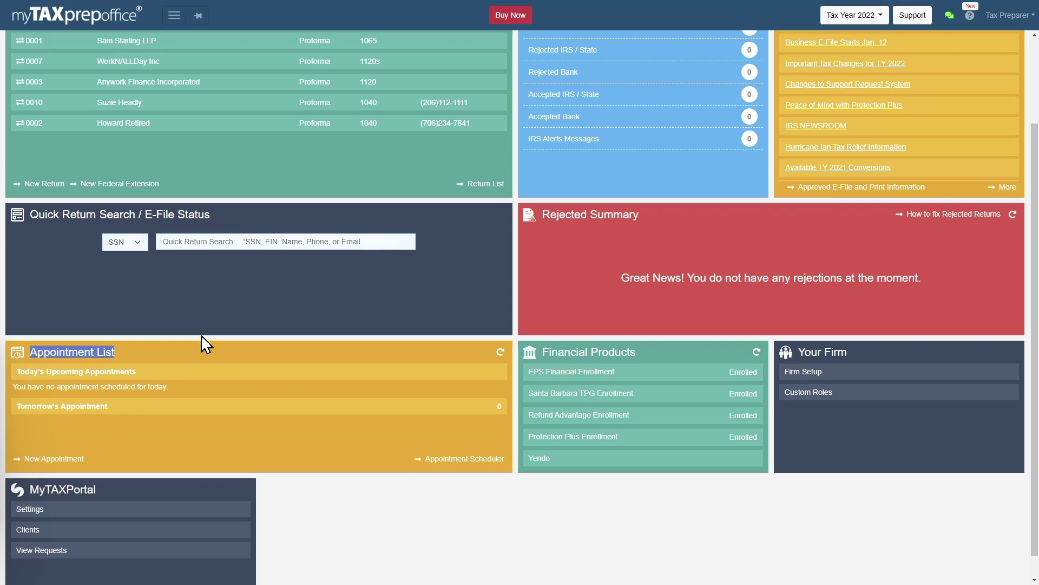
click(447, 458)
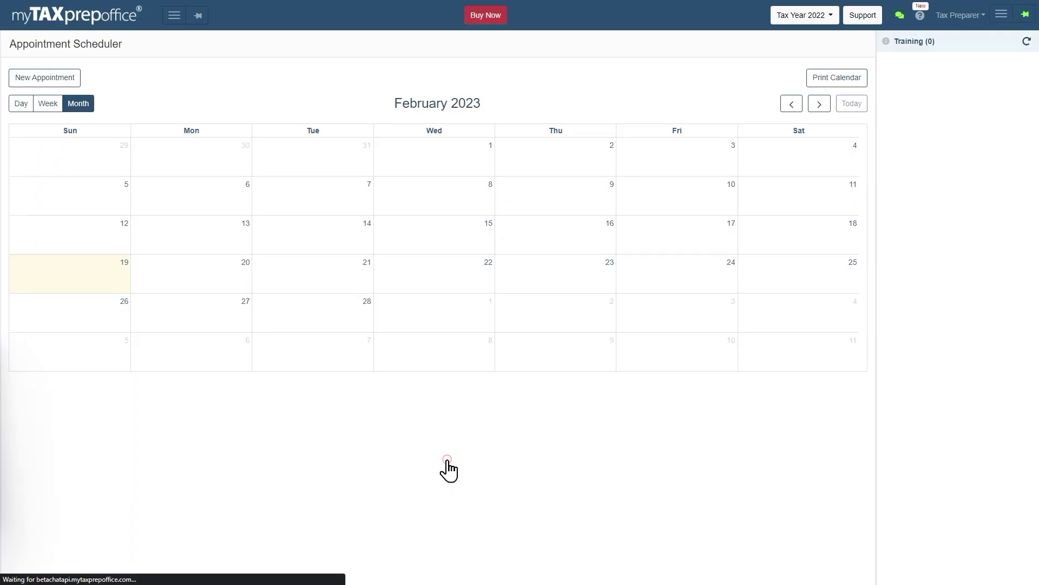
Step: View the appointment calendar by day, week and month, and return to the dashboard
click(24, 108)
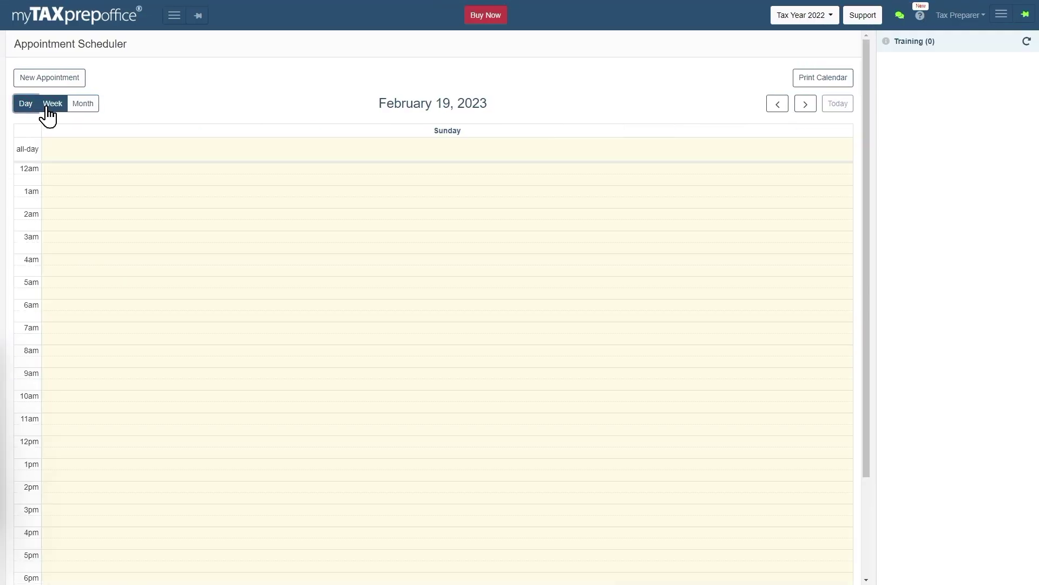
click(48, 106)
click(76, 108)
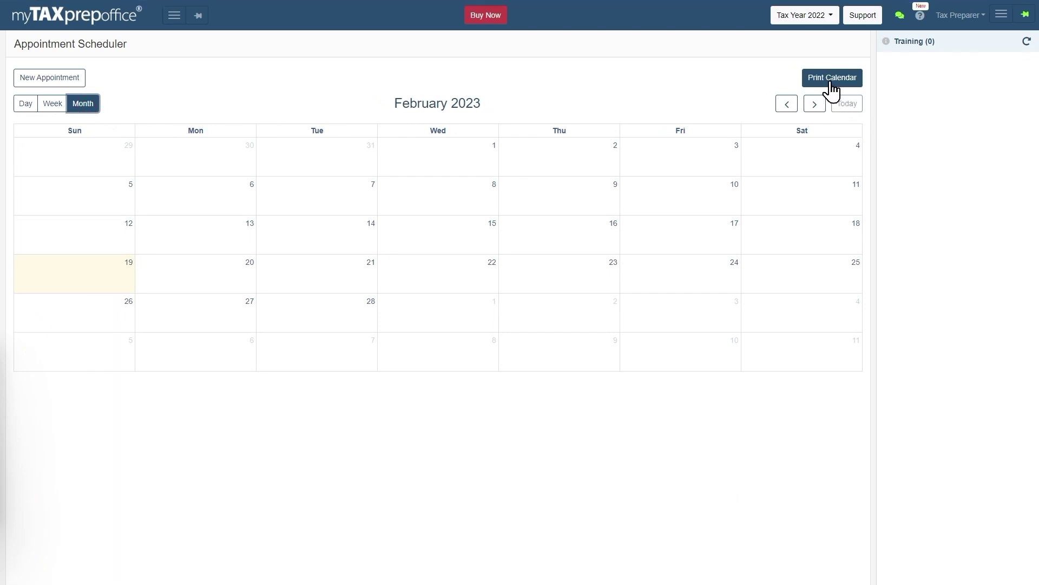
click(68, 27)
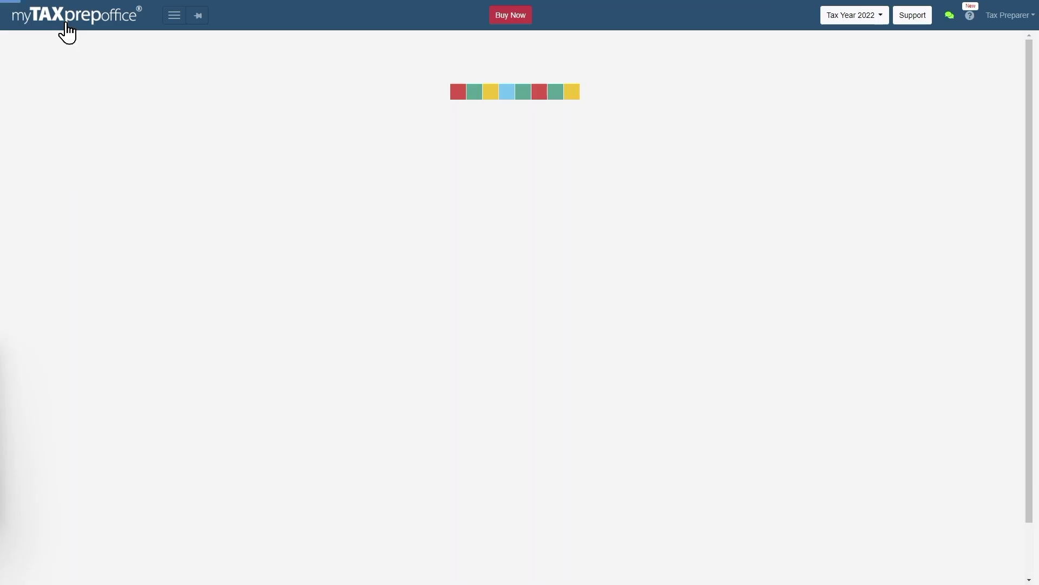
Step: Review the Appointment List widget on the dashboard, including the entries for today and tomorrow
scroll(264, 352, down, 1)
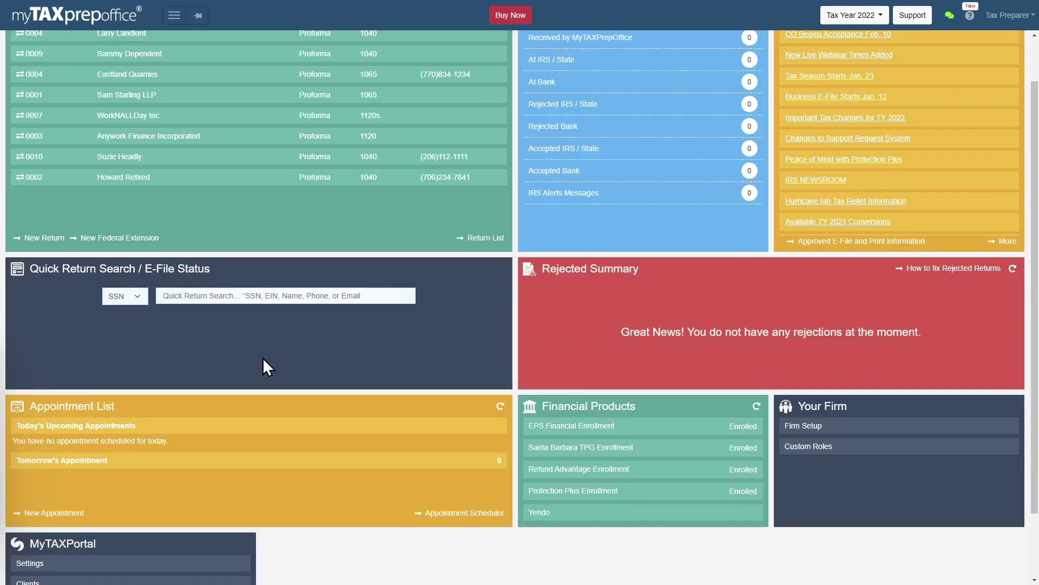
scroll(266, 367, down, 1)
drag(129, 351, 32, 352)
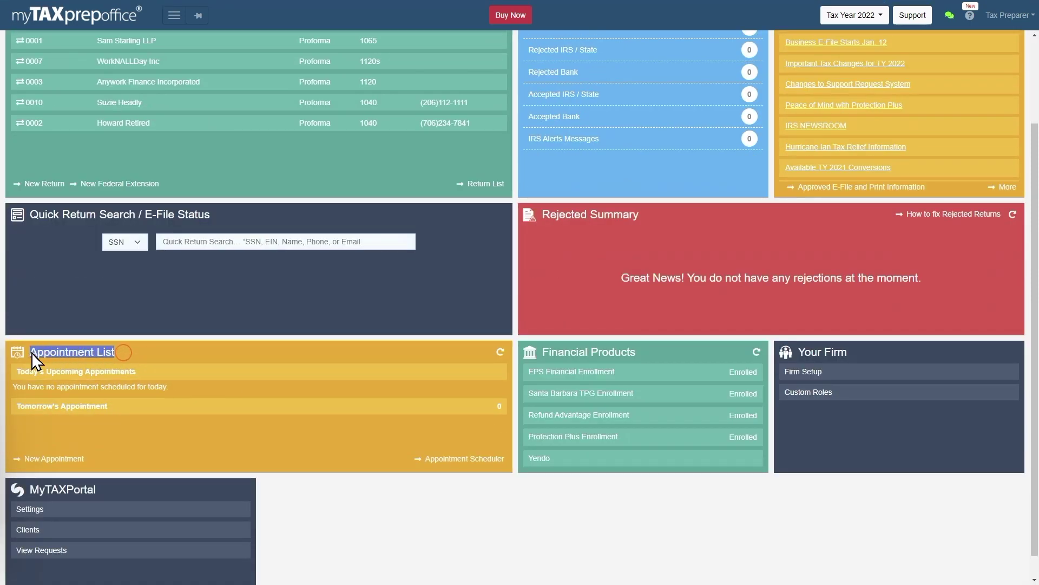
click(171, 346)
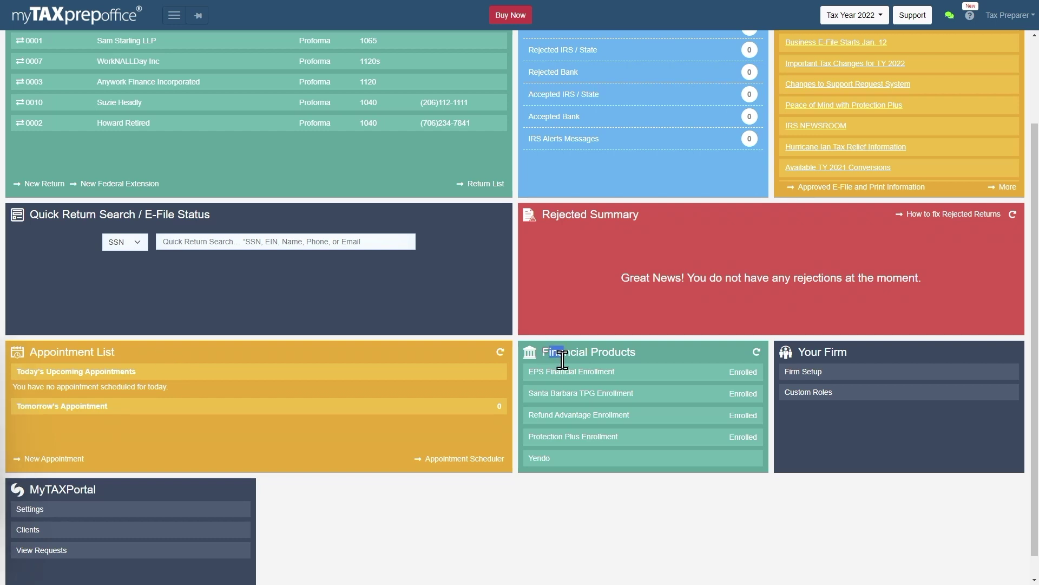
Step: Review the Financial Products widget, including the EPS Financial, Santa Barbara TPG, Refund Advantage, Protection Plus and Yendo entries
drag(550, 352, 565, 362)
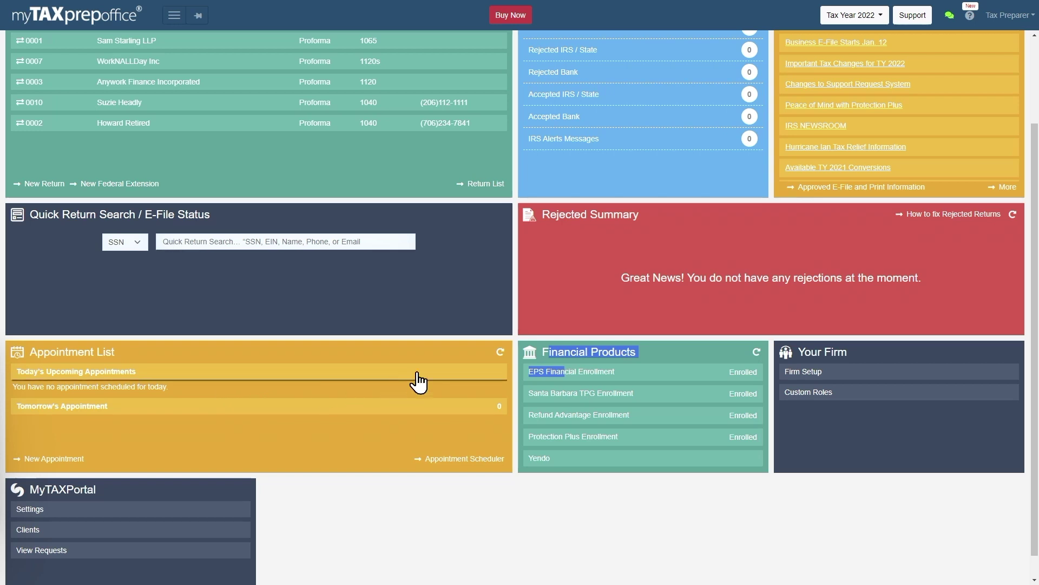
double_click(541, 352)
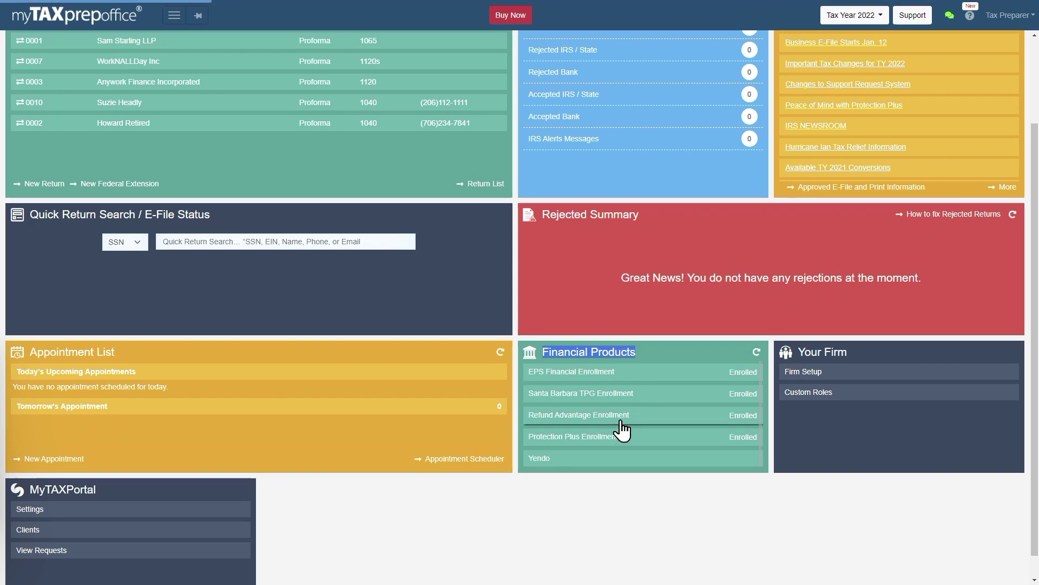
click(588, 482)
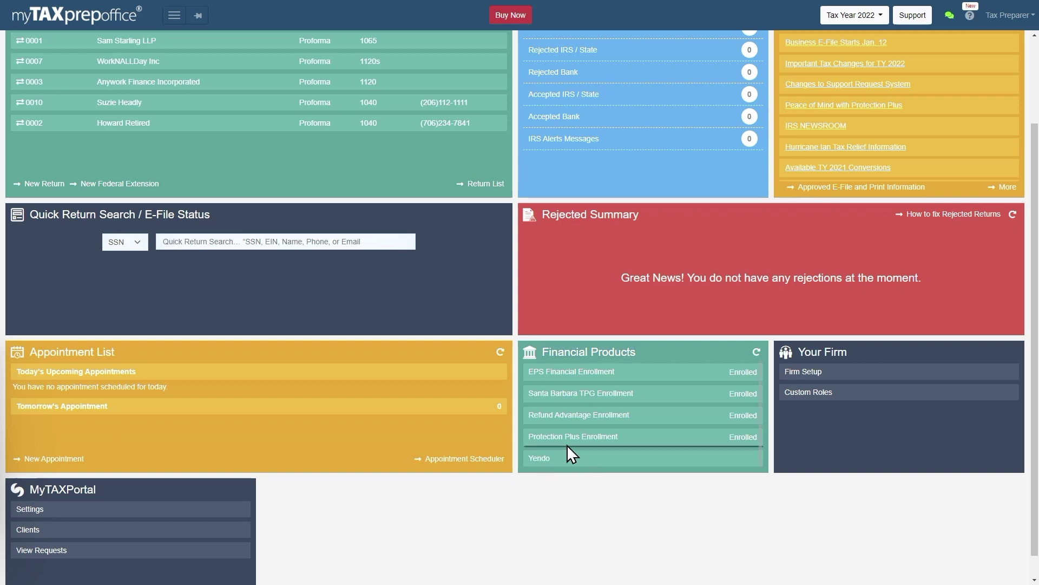
click(598, 401)
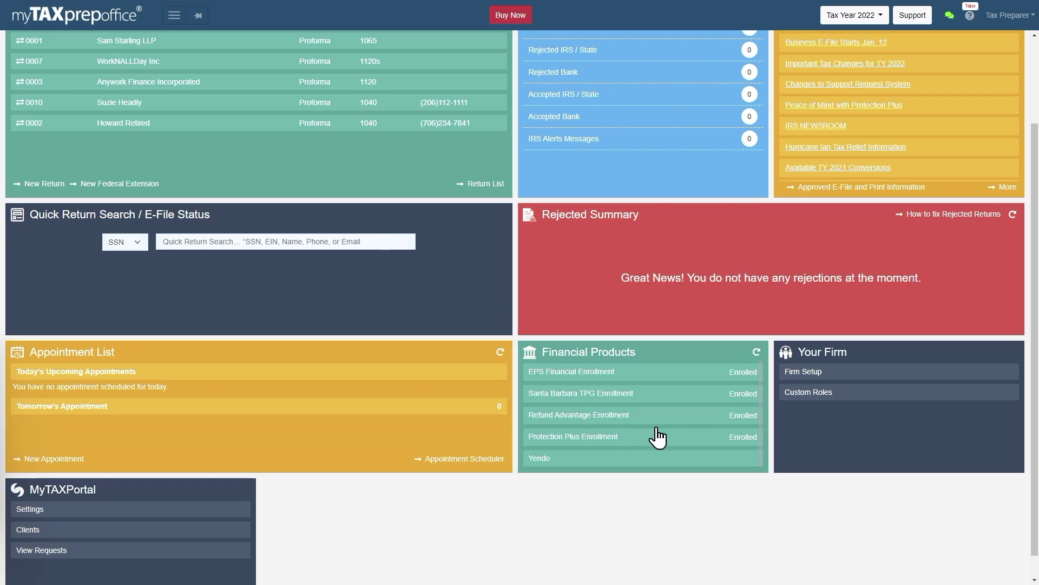
click(578, 433)
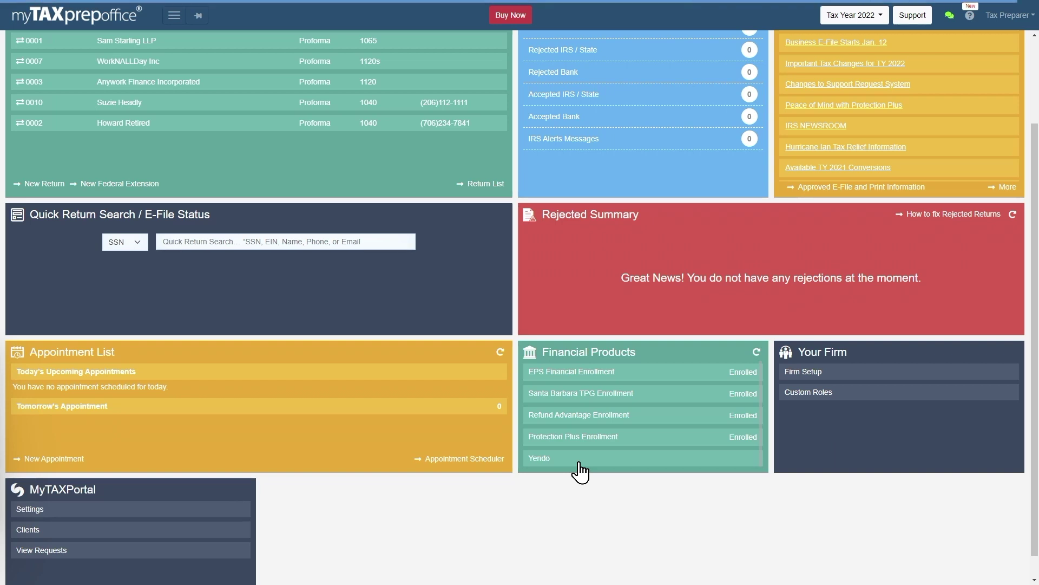
Step: Open the Santa Barbara TPG enrollment and review its Electronic Return Originator (ERO), Bank Product History, Office and EFIN Owner sections
click(580, 395)
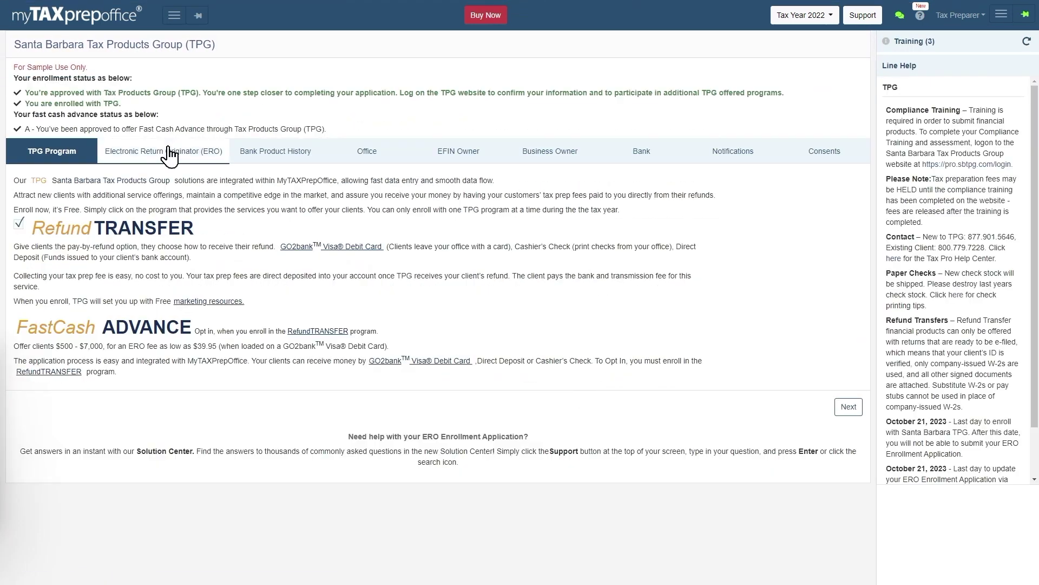
click(167, 166)
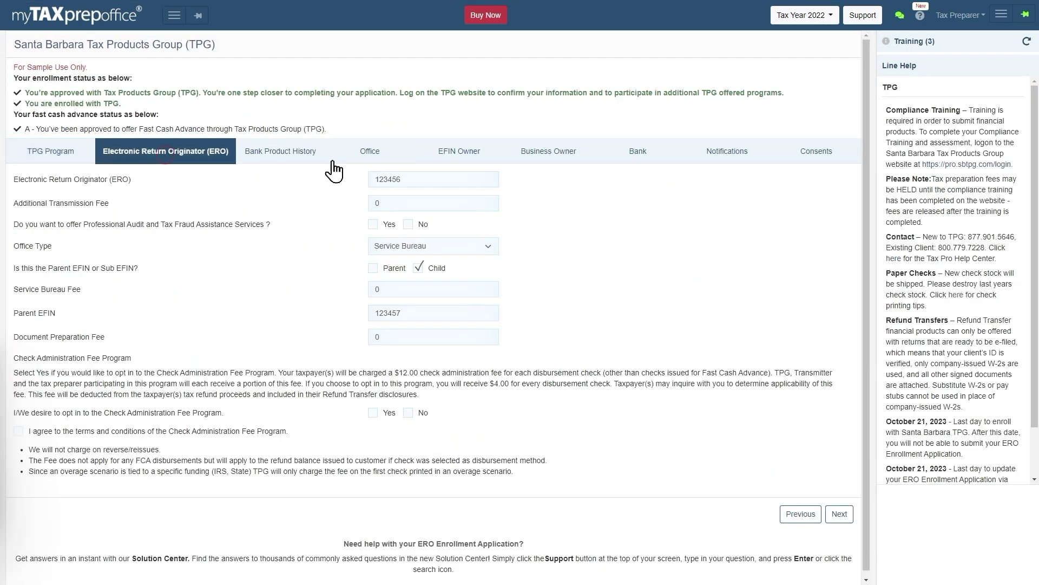
click(308, 165)
click(368, 168)
click(462, 160)
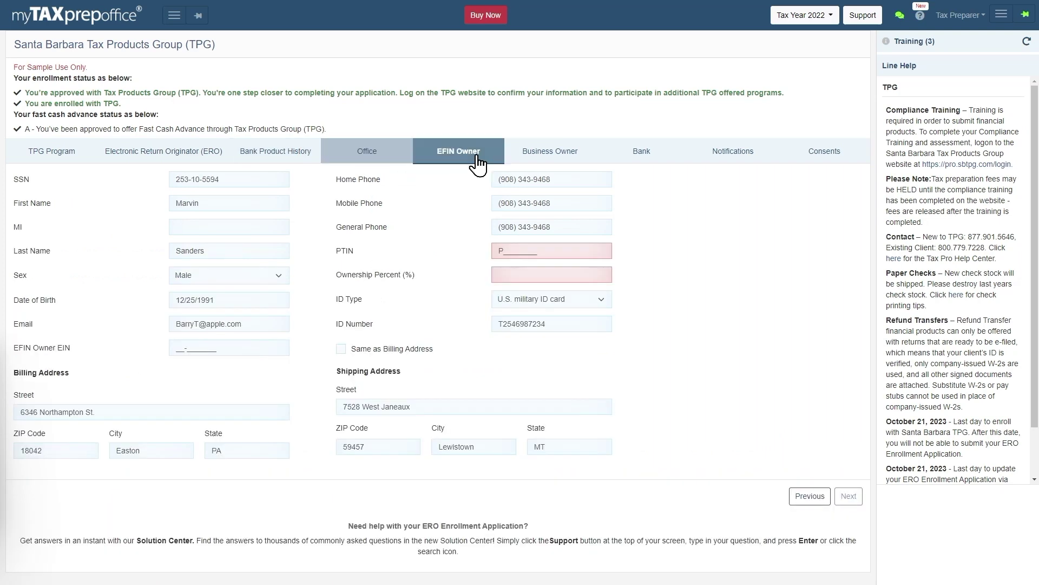
Step: Review the enrollment's Business Owner, Bank, Notifications and Consents sections, save the application and return to the dashboard
click(553, 160)
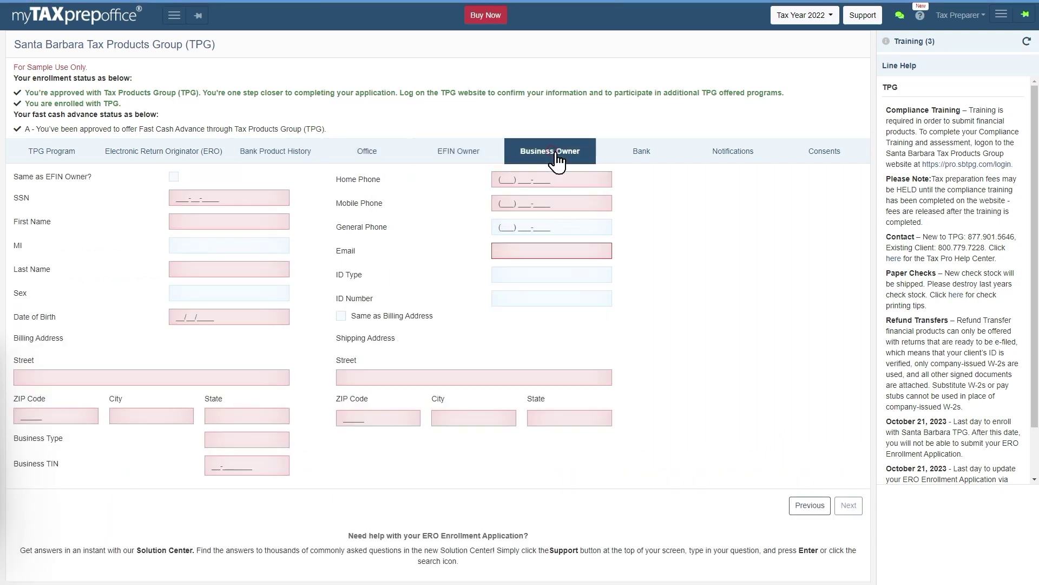
click(640, 159)
click(756, 161)
click(823, 160)
click(848, 270)
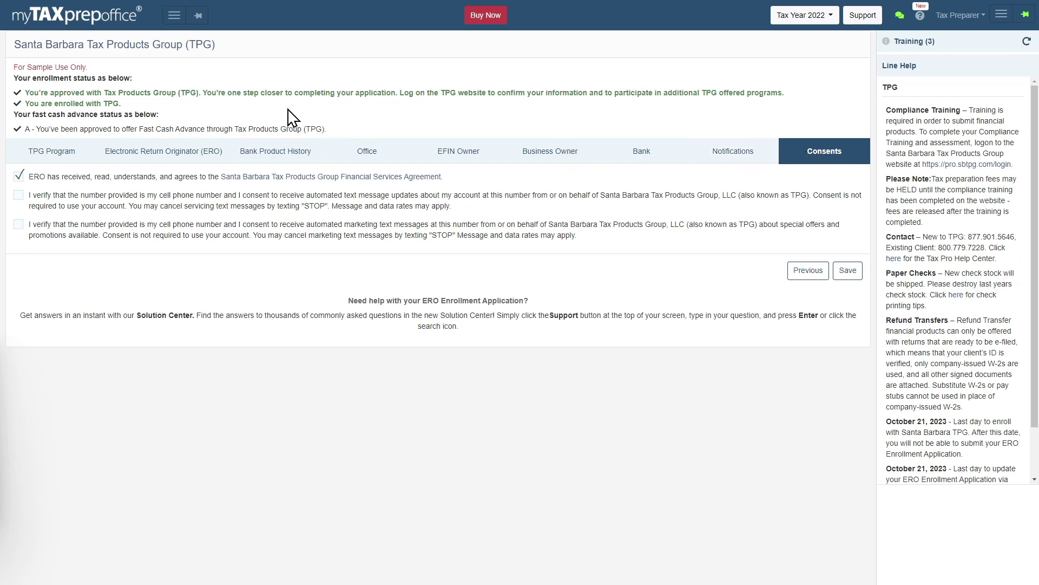
click(74, 24)
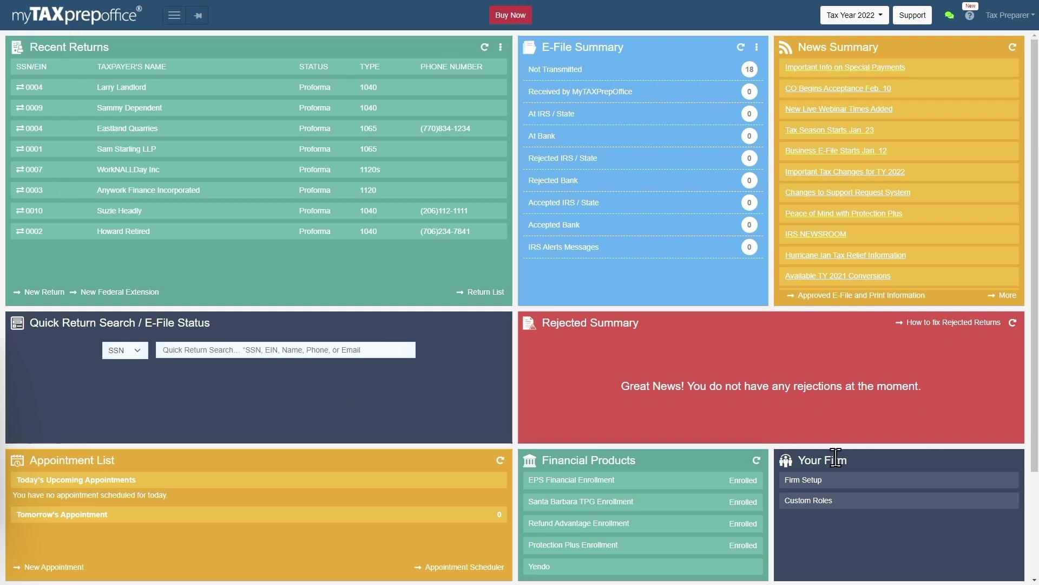
Step: Review the Your Firm widget on the dashboard, including its Firm Setup and Custom Roles entries
scroll(834, 459, down, 2)
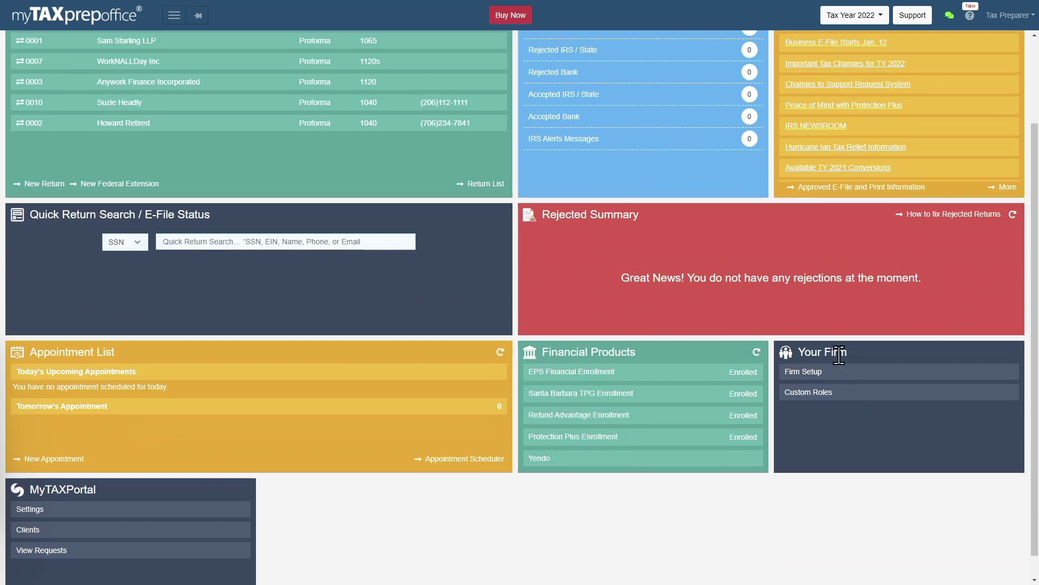
drag(868, 354, 798, 353)
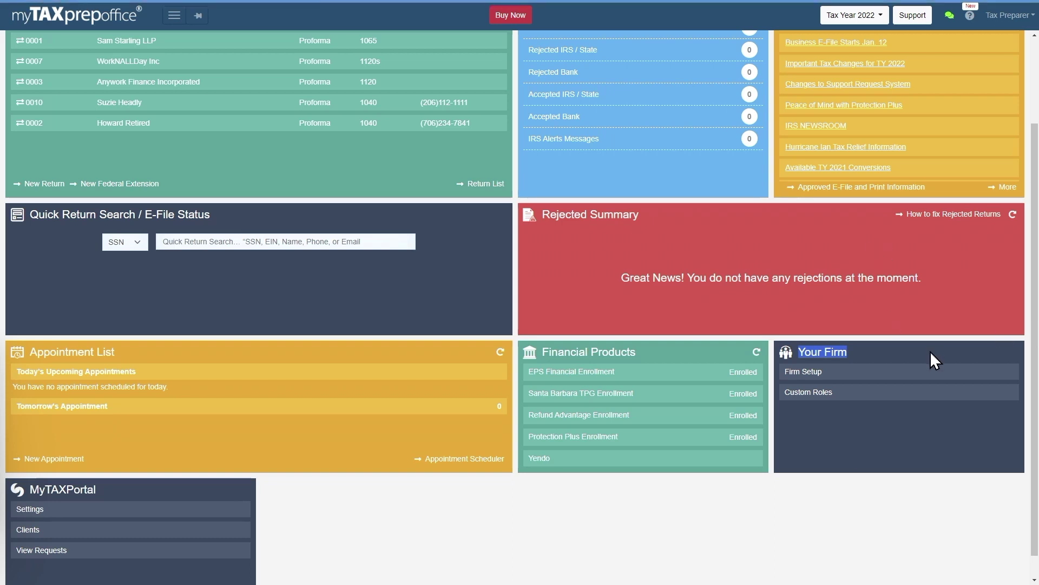
click(900, 420)
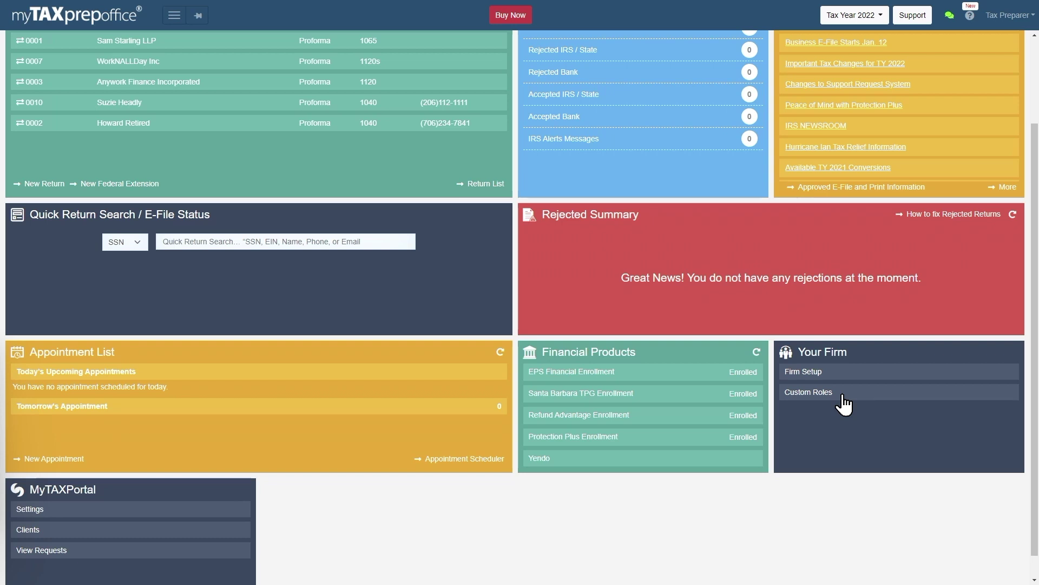
click(843, 404)
Step: Review the MyTAXPortal widget on the dashboard, including its Settings, Clients and View Requests entries
scroll(477, 517, down, 1)
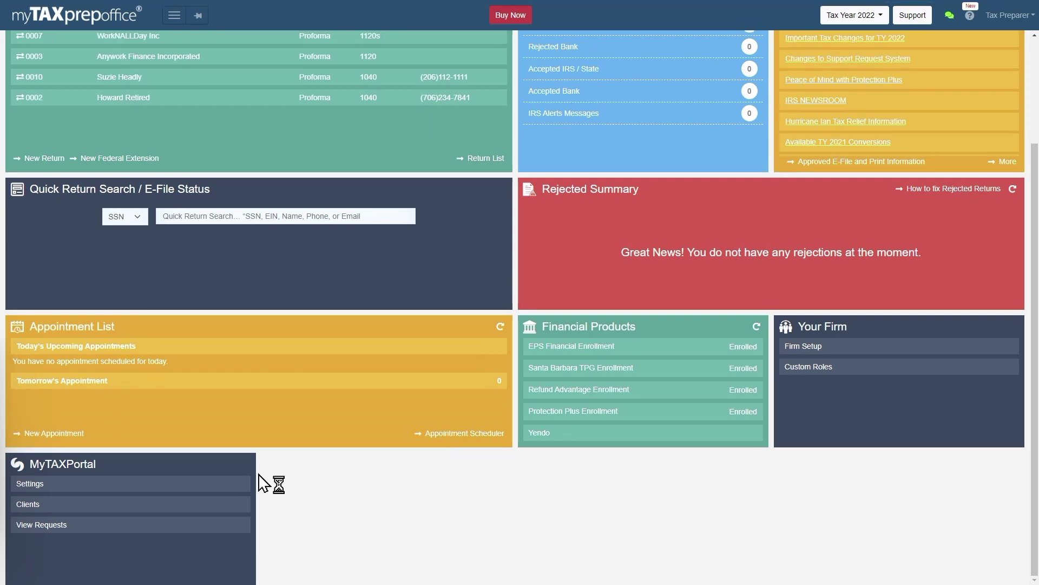
drag(36, 462, 32, 462)
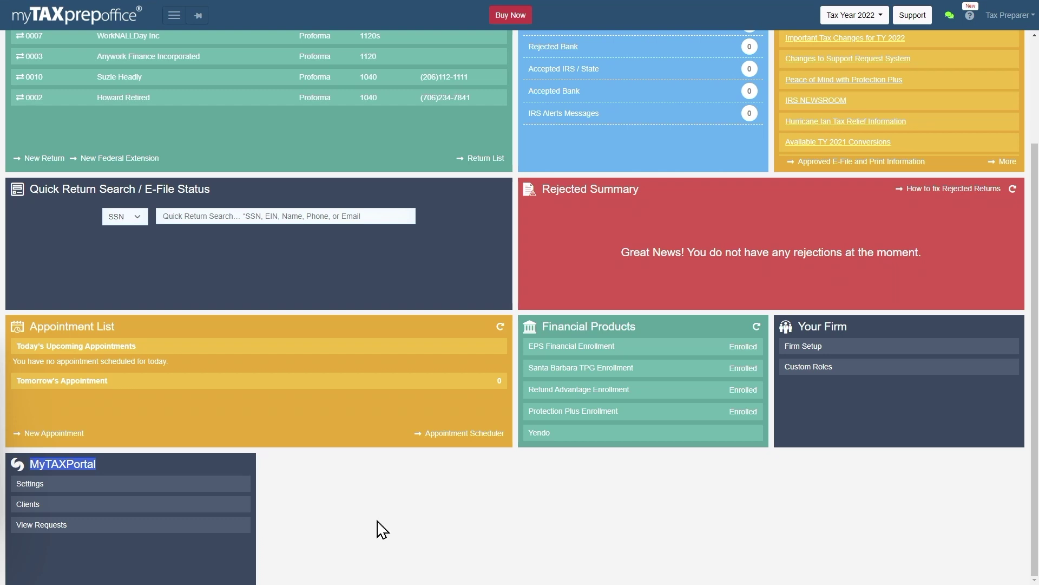
click(433, 510)
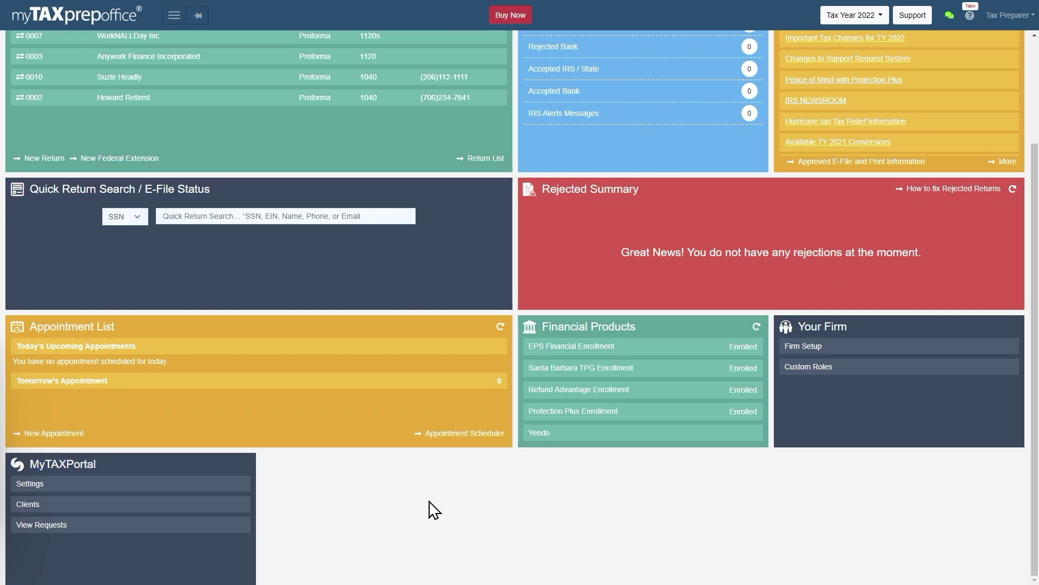